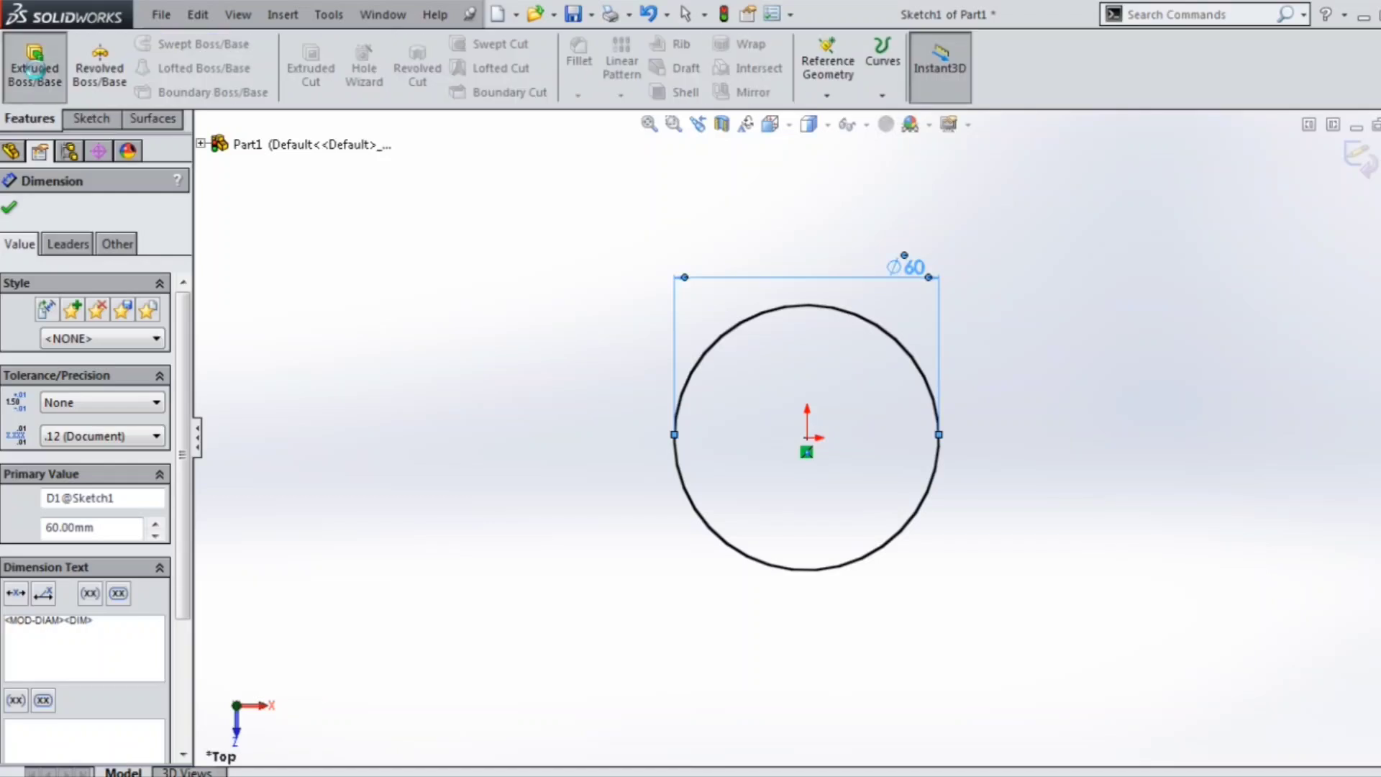
- Extrude the 60 mm circle sketch into a solid cylinder, 115 mm in the first direction and 5 mm in the second
left_click(35, 67)
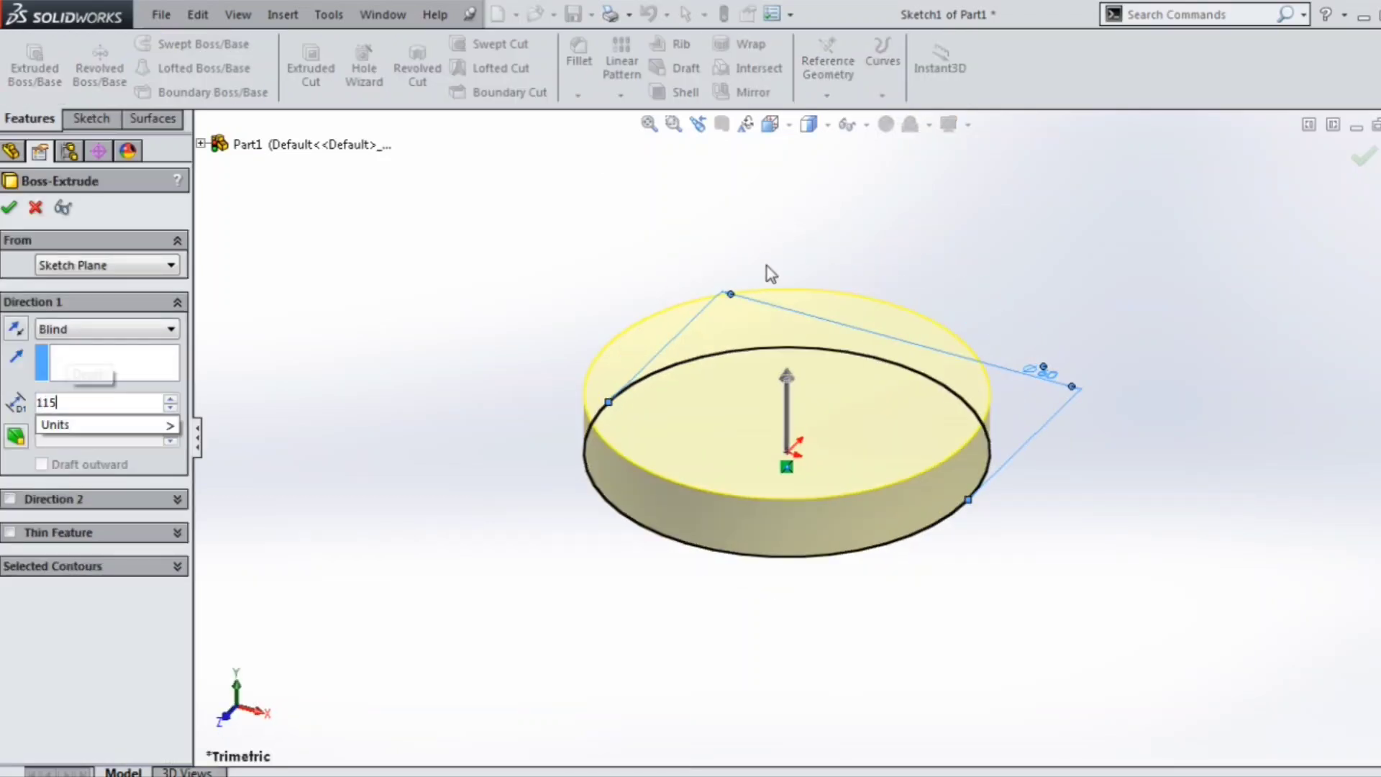
type("115")
key("Return")
left_click(10, 499)
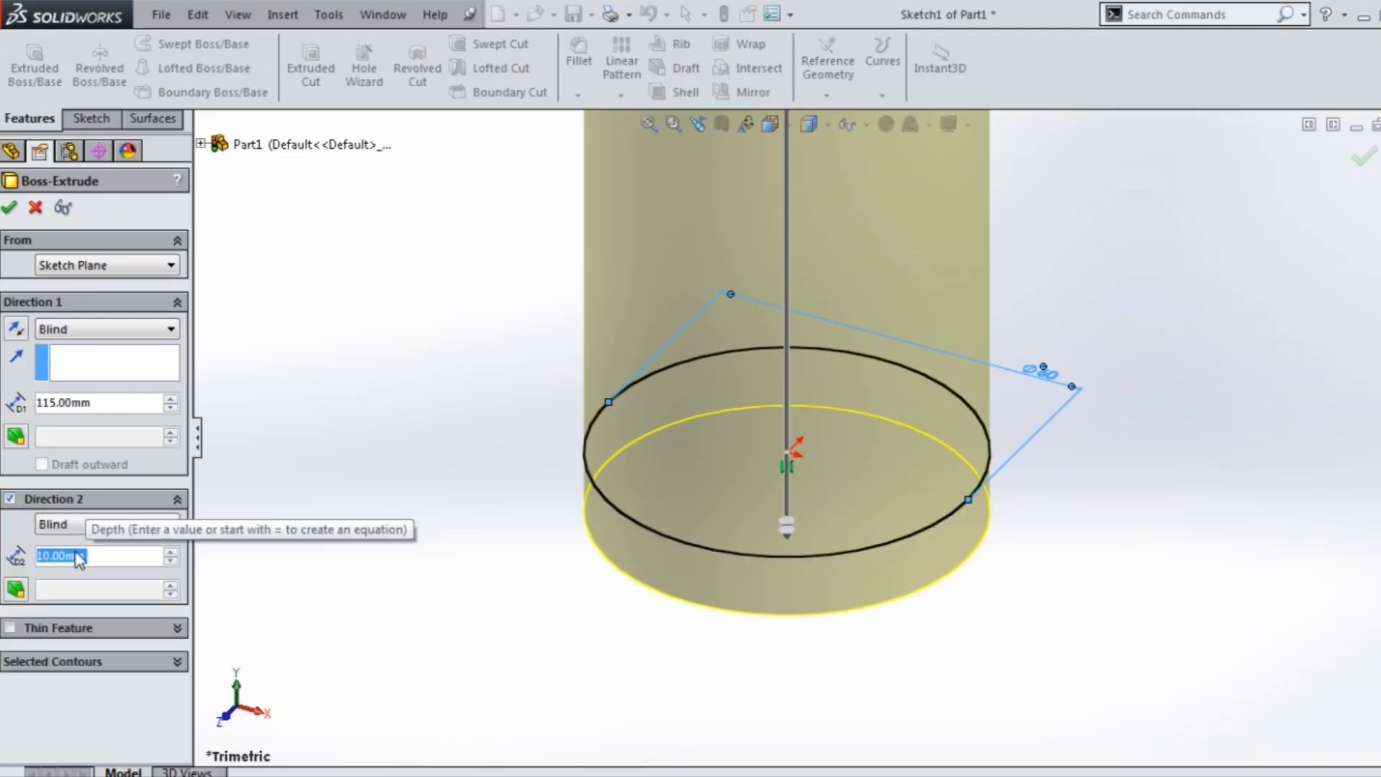
type("5")
key("Return")
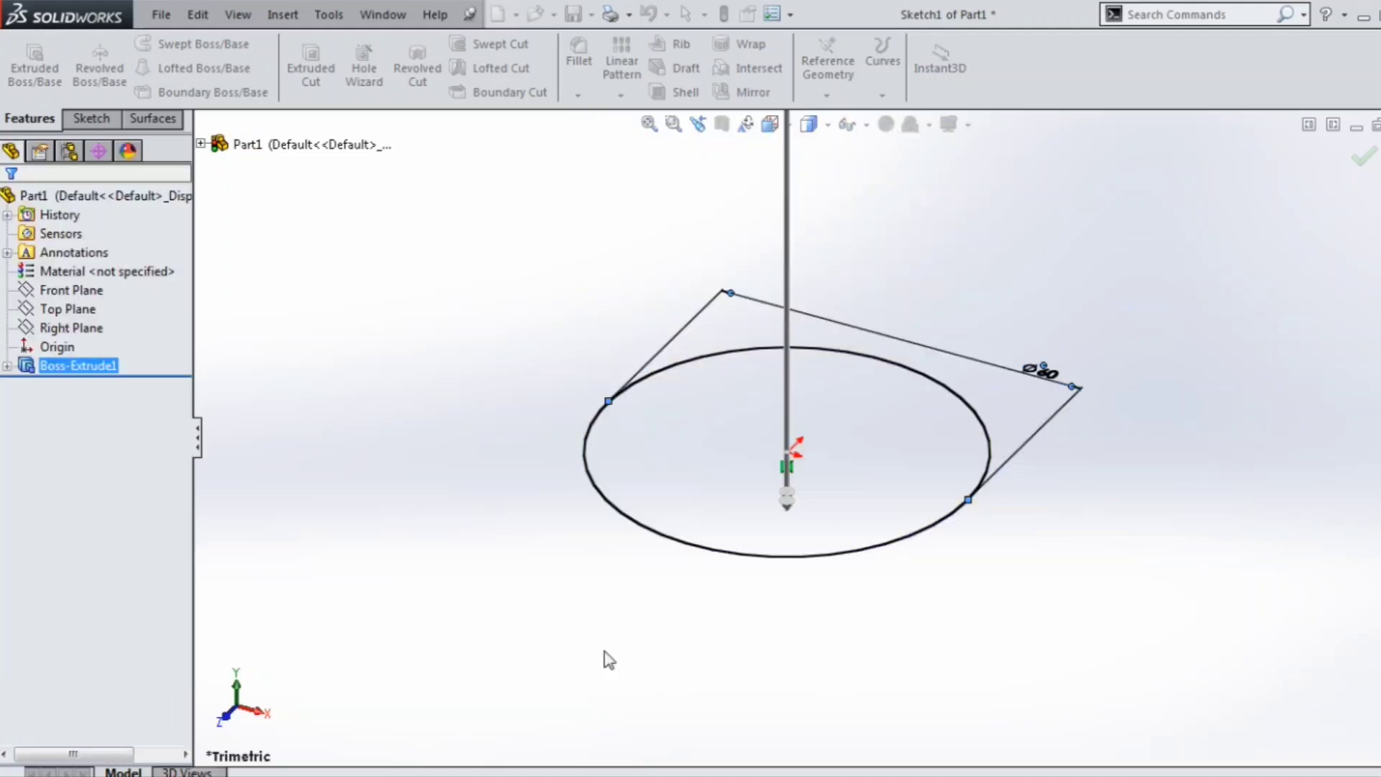
scroll(739, 411, "up", 5)
scroll(849, 245, "down", 3)
scroll(848, 244, "up", 2)
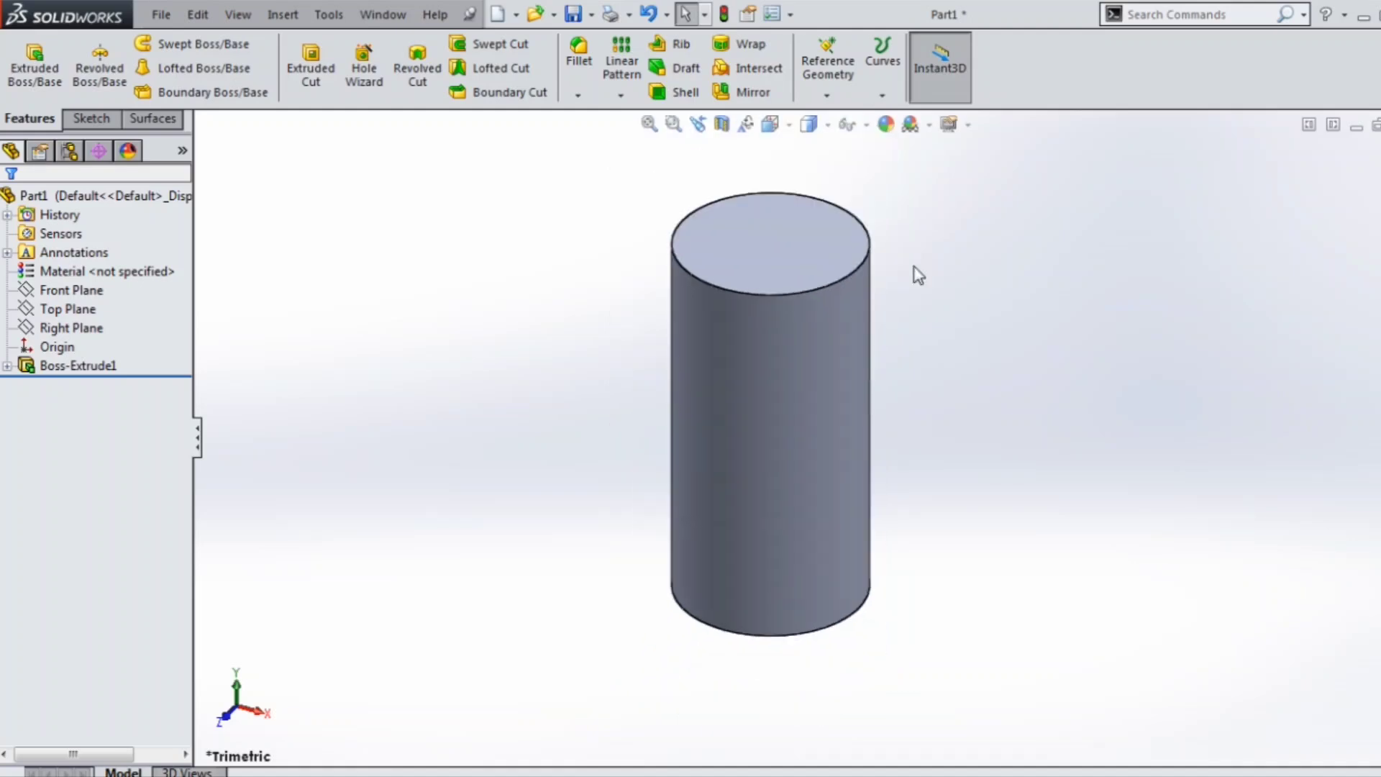
- Start a sketch on the Top Plane, convert the cylinder's circular end face outline into sketch entities, and exit the sketch
left_click(69, 308)
left_click(85, 279)
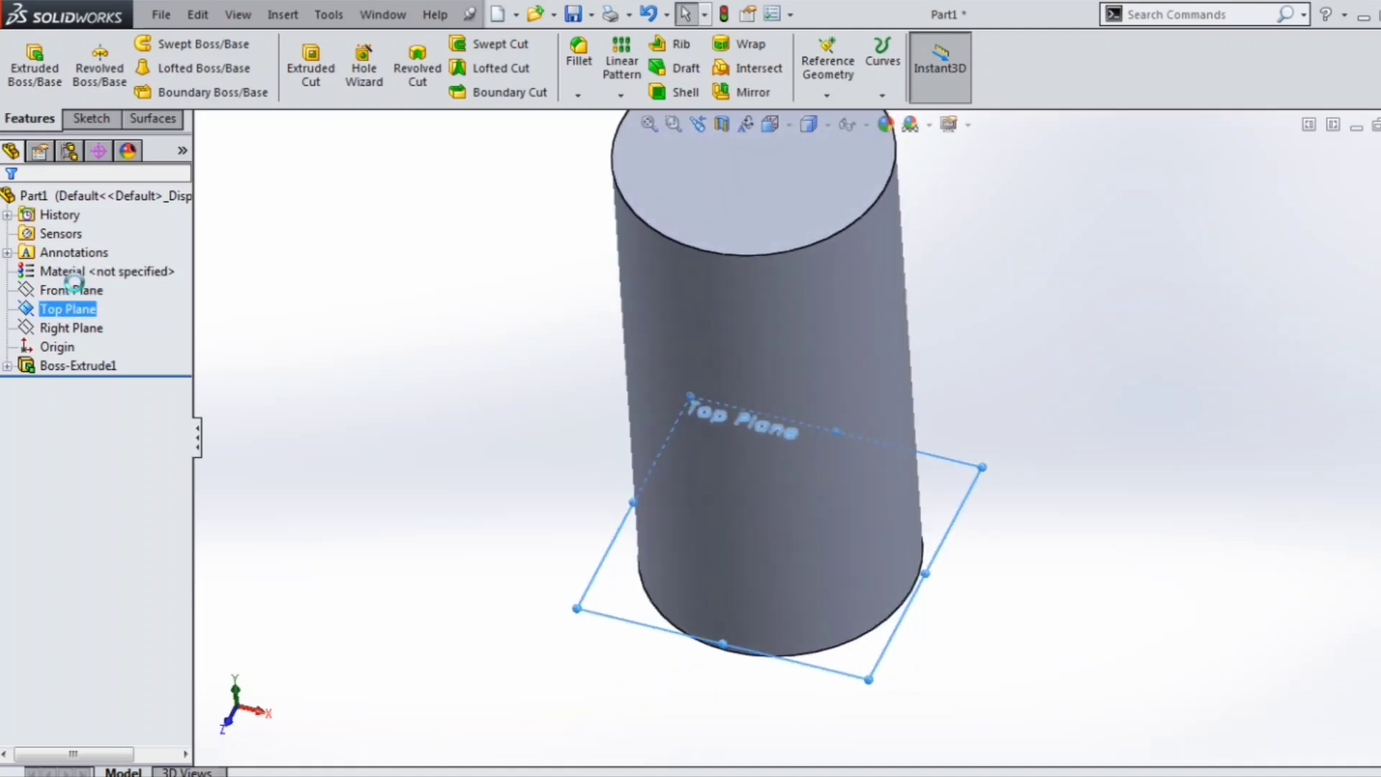
left_click(816, 337)
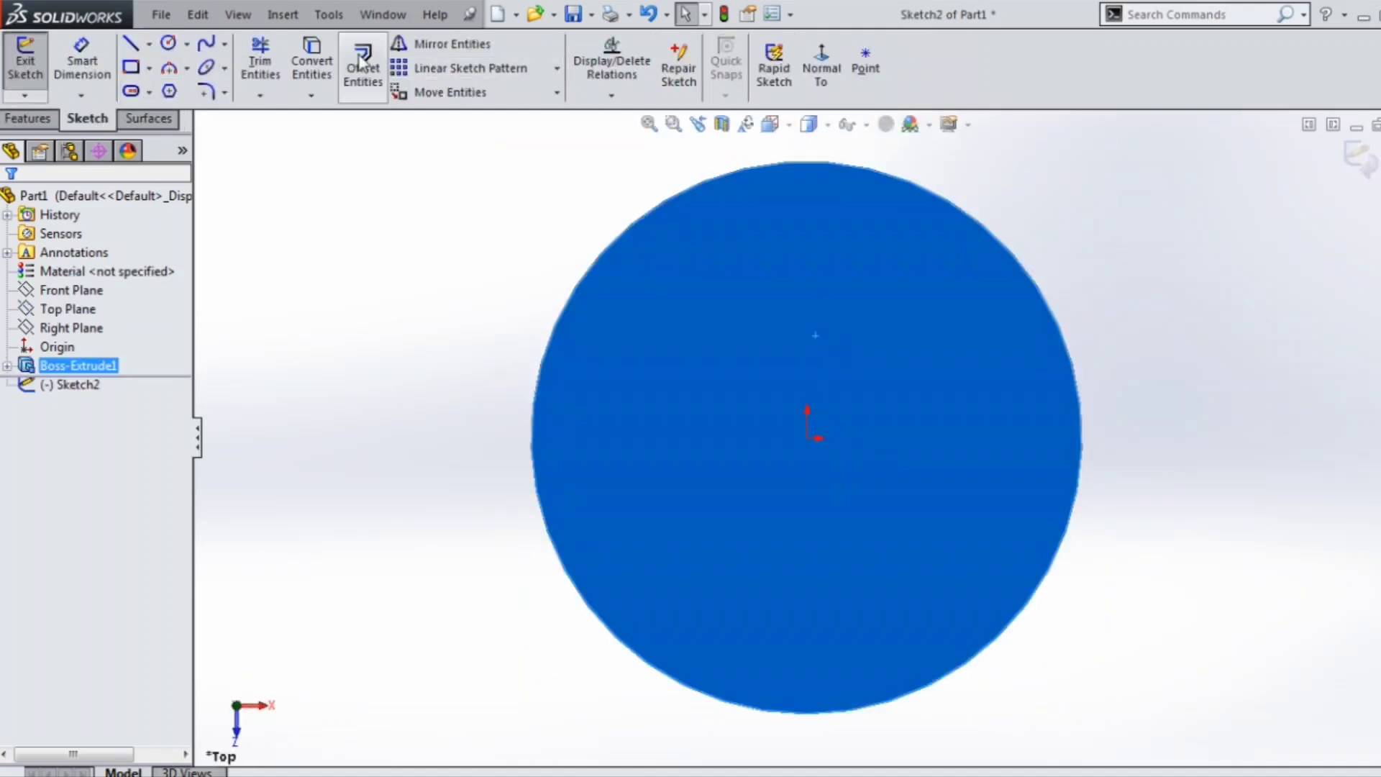
left_click(321, 52)
left_click(1338, 152)
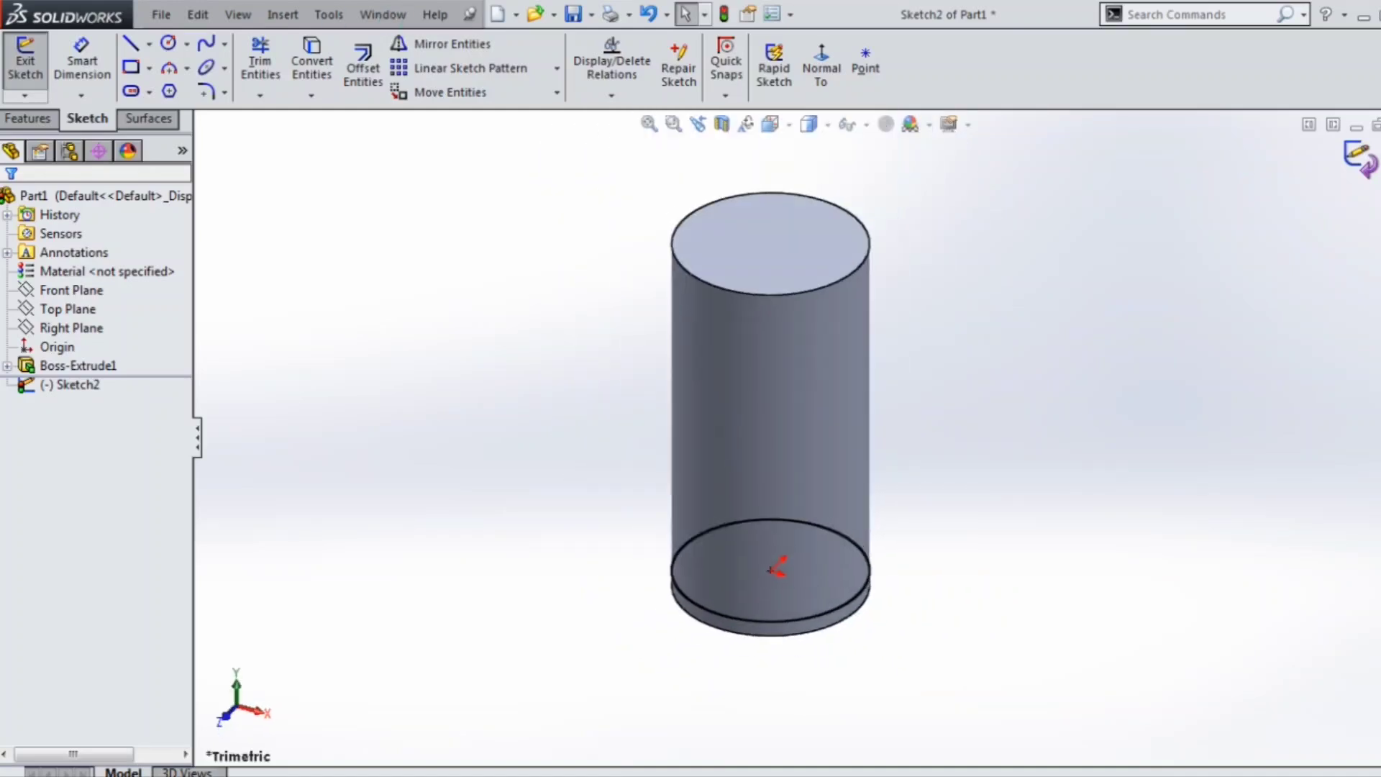
- Create a clockwise constant-pitch helix from the circle sketch, defined by height and revolution: 100 mm height, 6 revolutions, 0° start angle
left_click(329, 14)
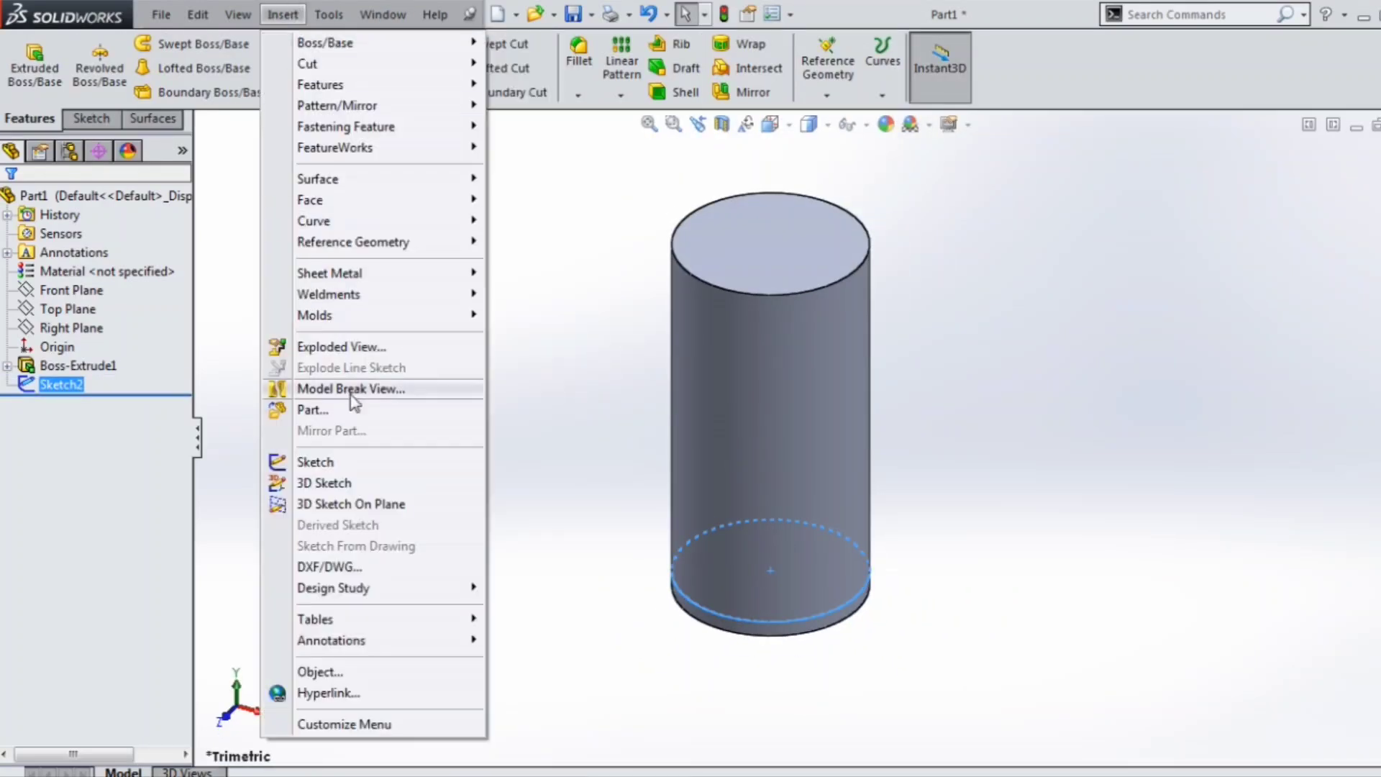
mouse_move(392, 220)
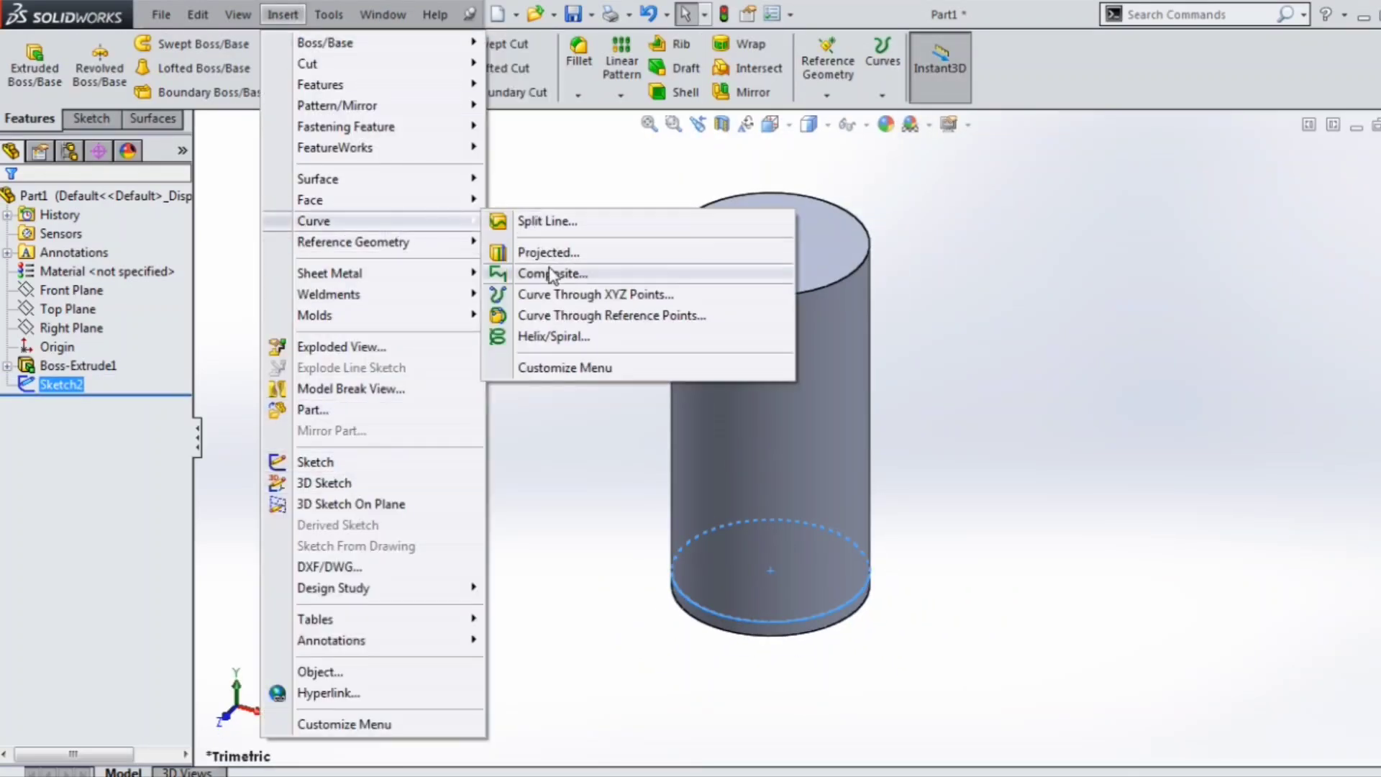
left_click(552, 336)
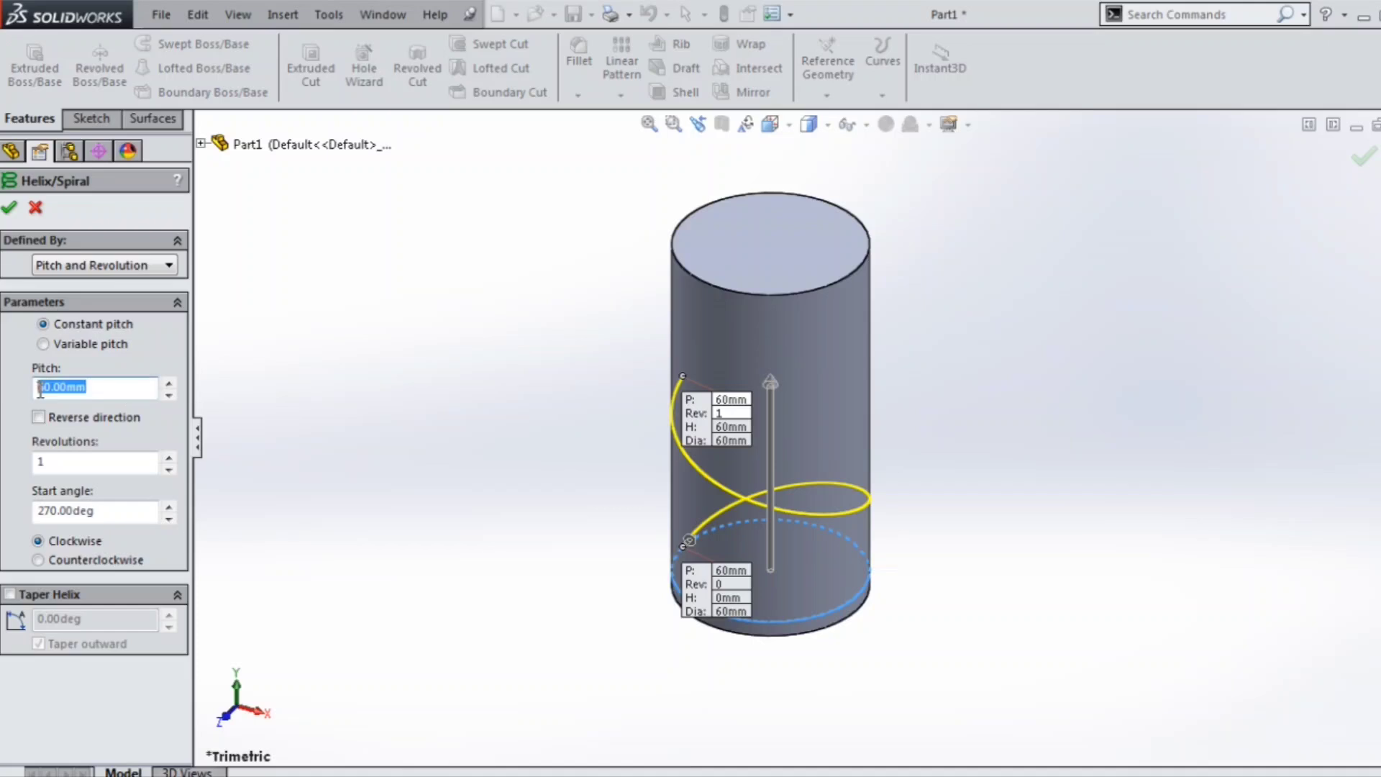
left_click(50, 458)
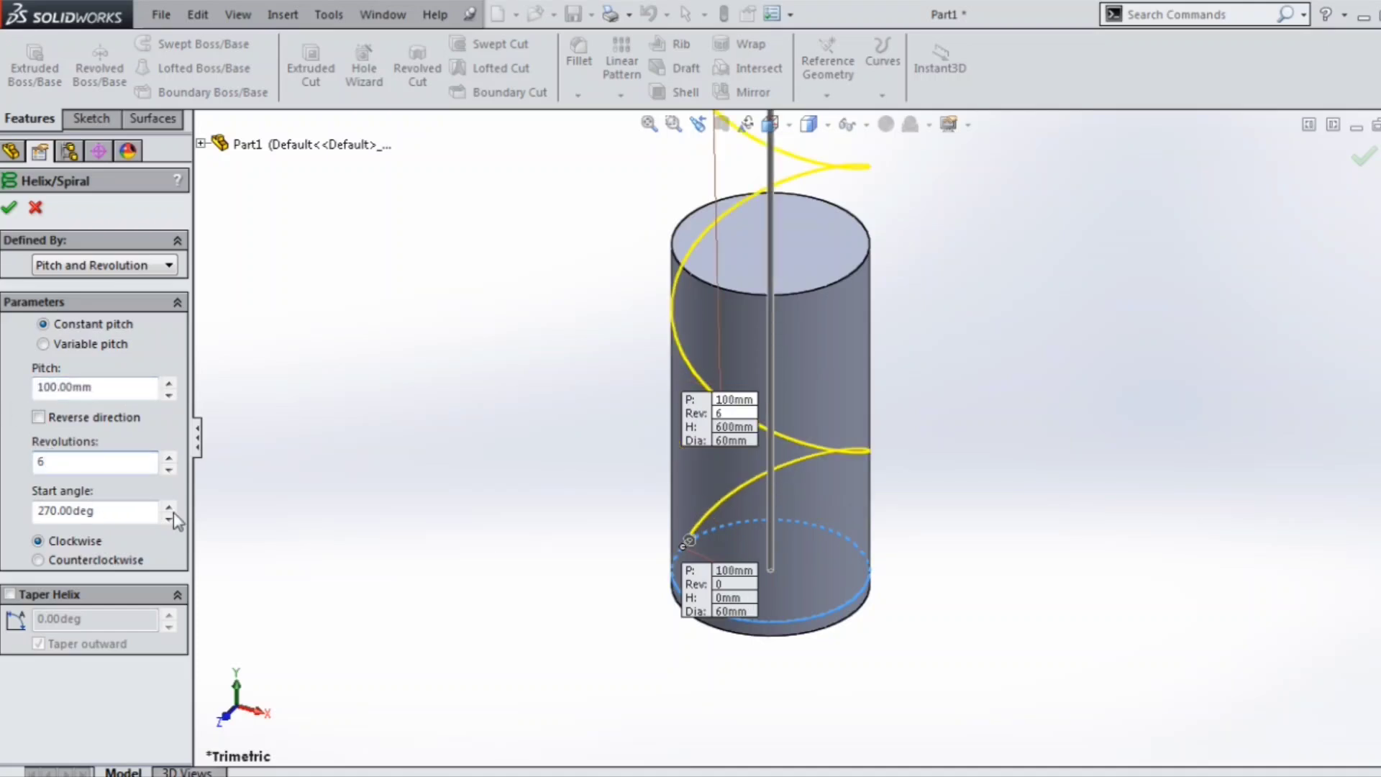
type("0")
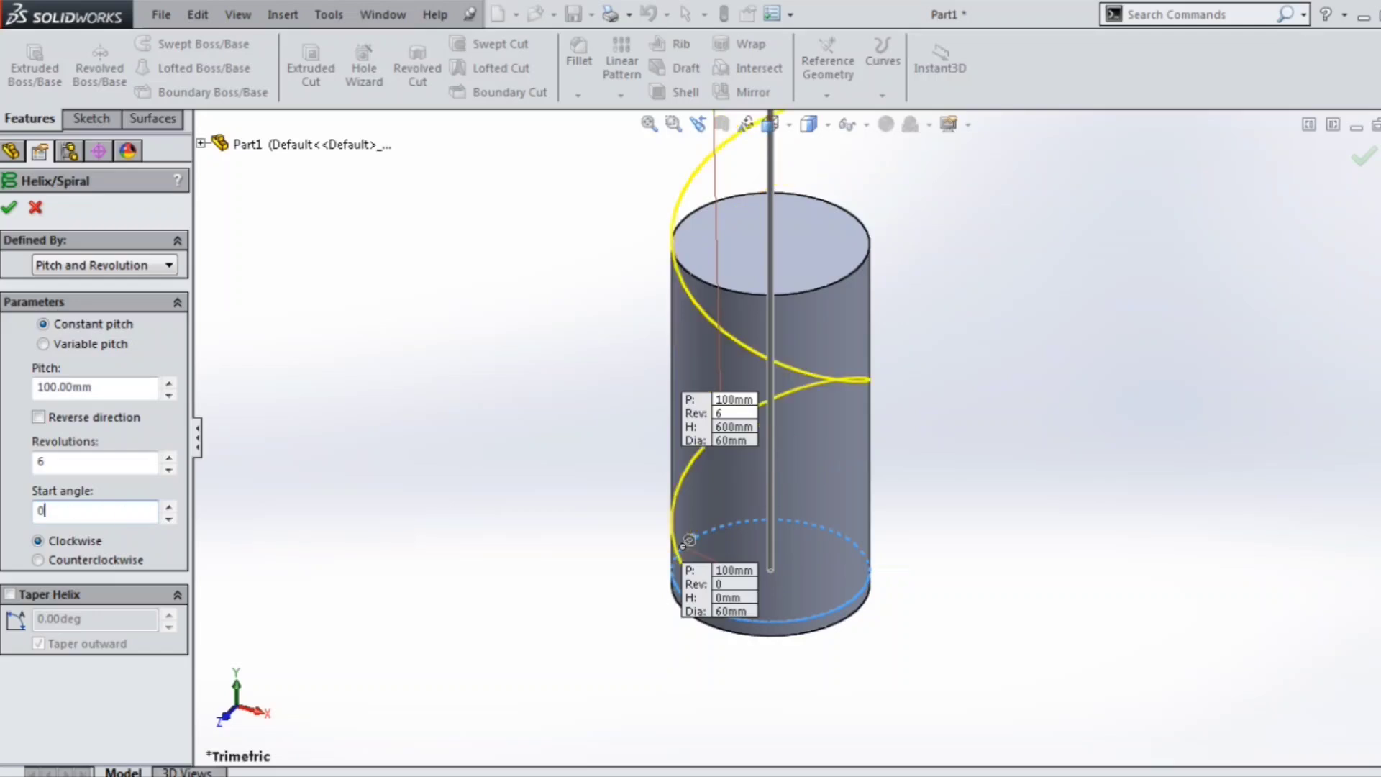
left_click(130, 267)
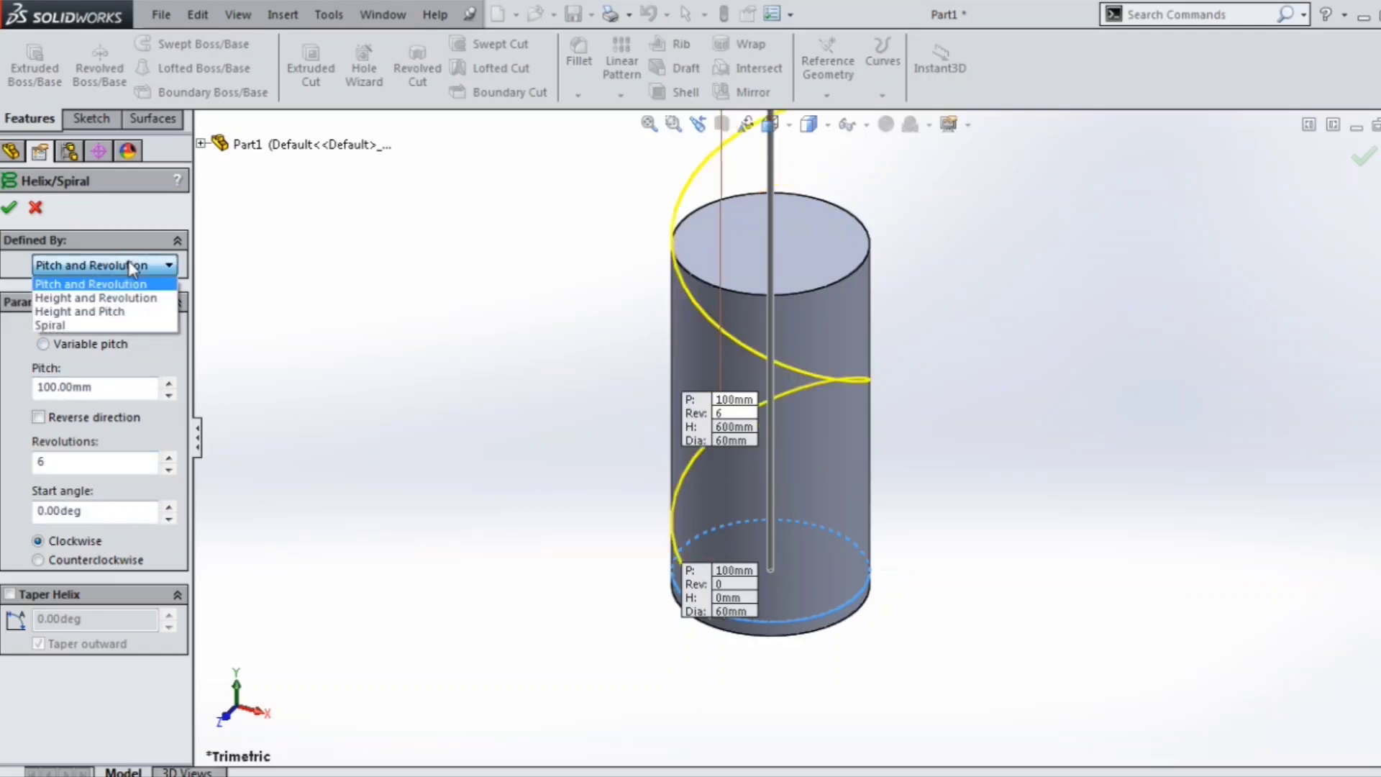
left_click(128, 295)
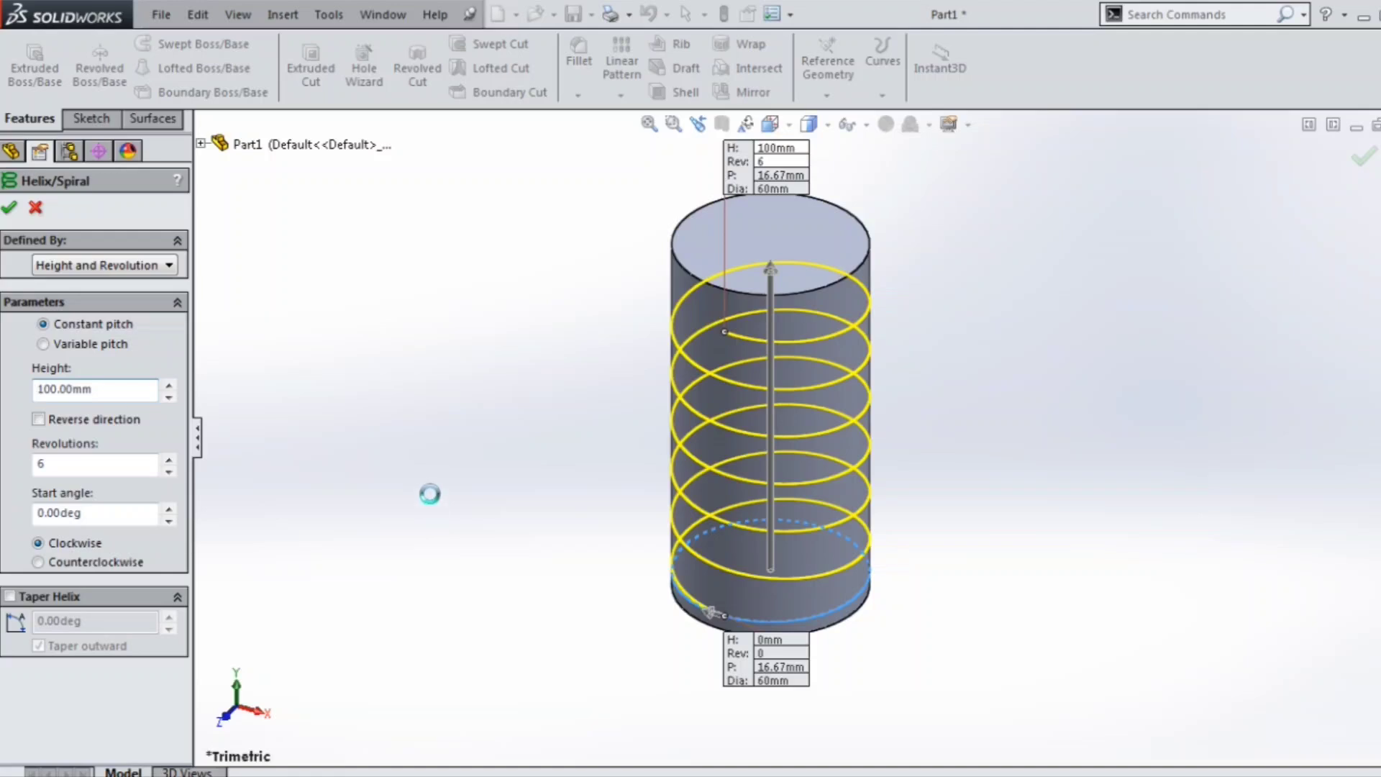
middle_click_drag(430, 494, 447, 380)
scroll(514, 394, "up", 5)
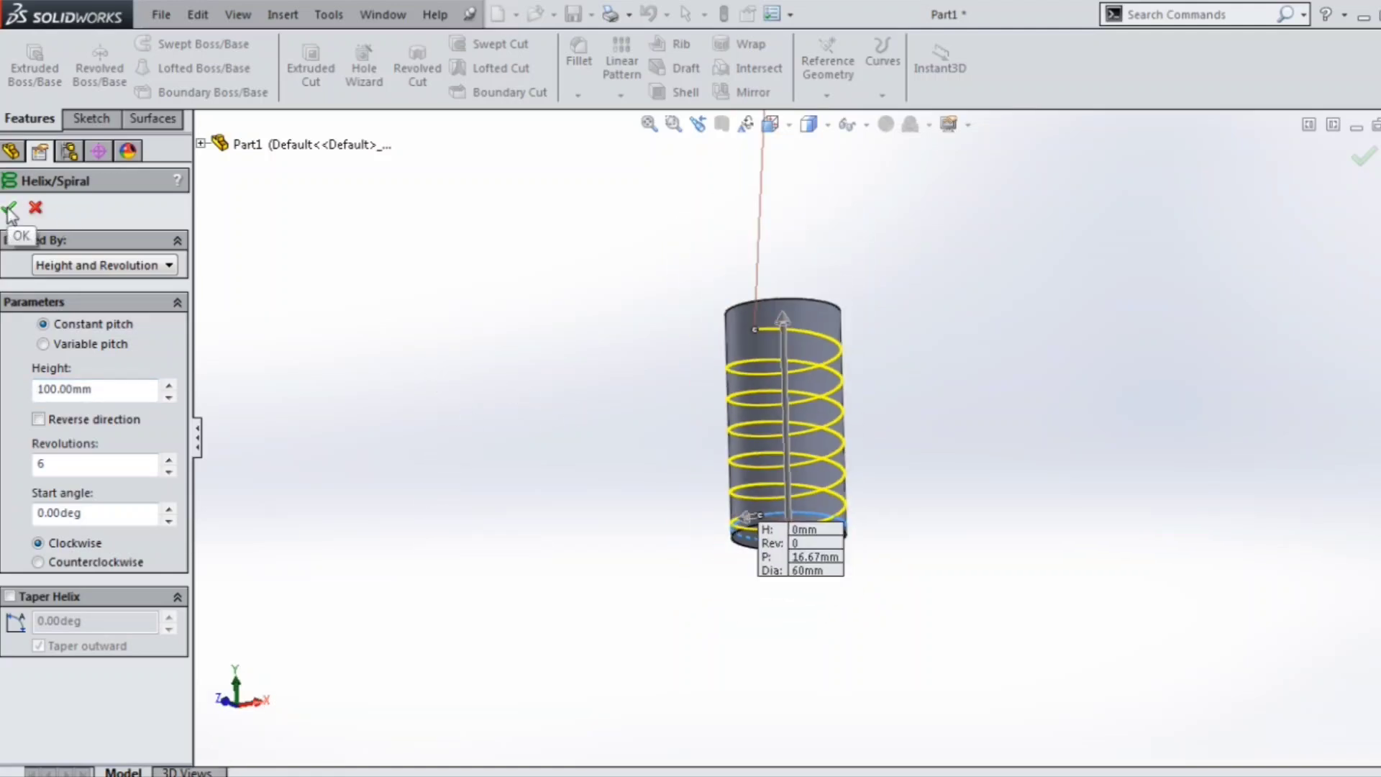
key("Return")
middle_click_drag(691, 524, 843, 456)
left_click(73, 367)
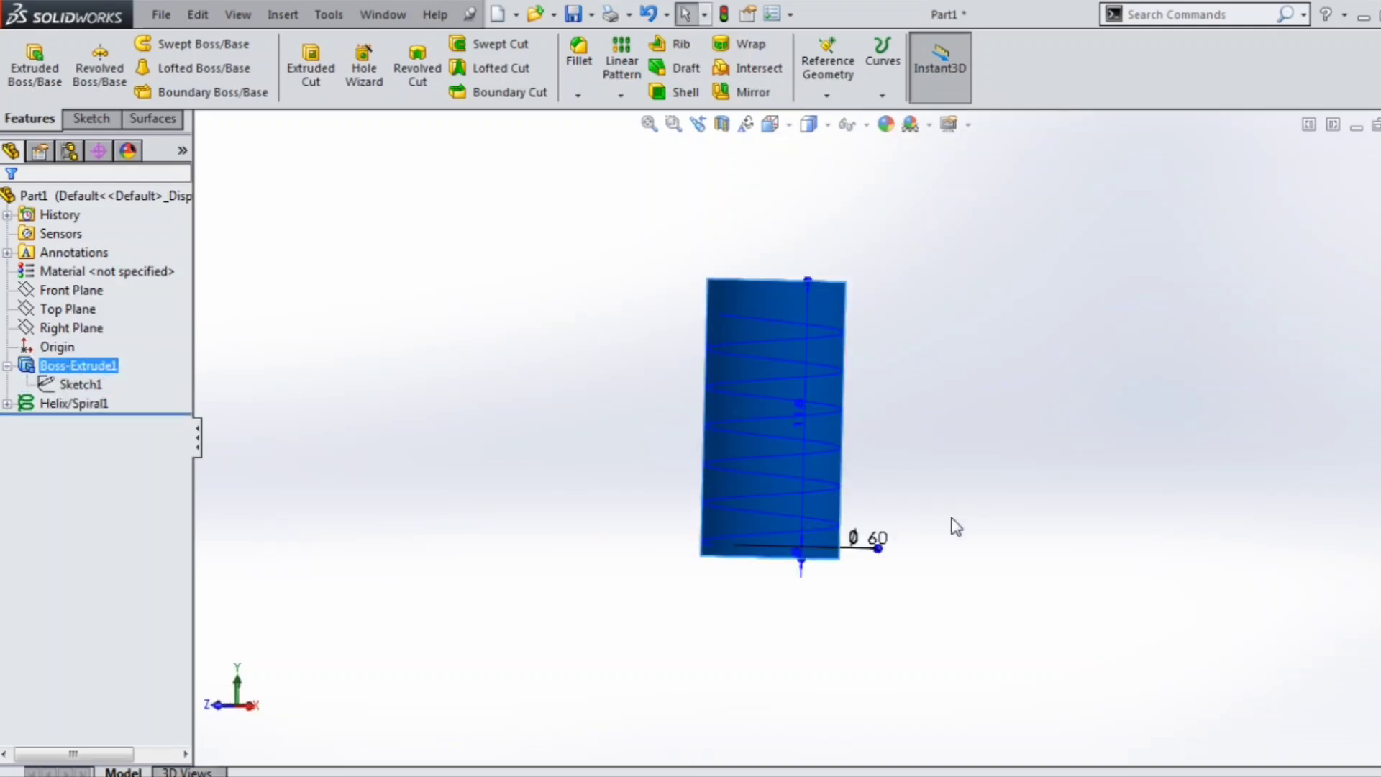
middle_click_drag(824, 505, 952, 534)
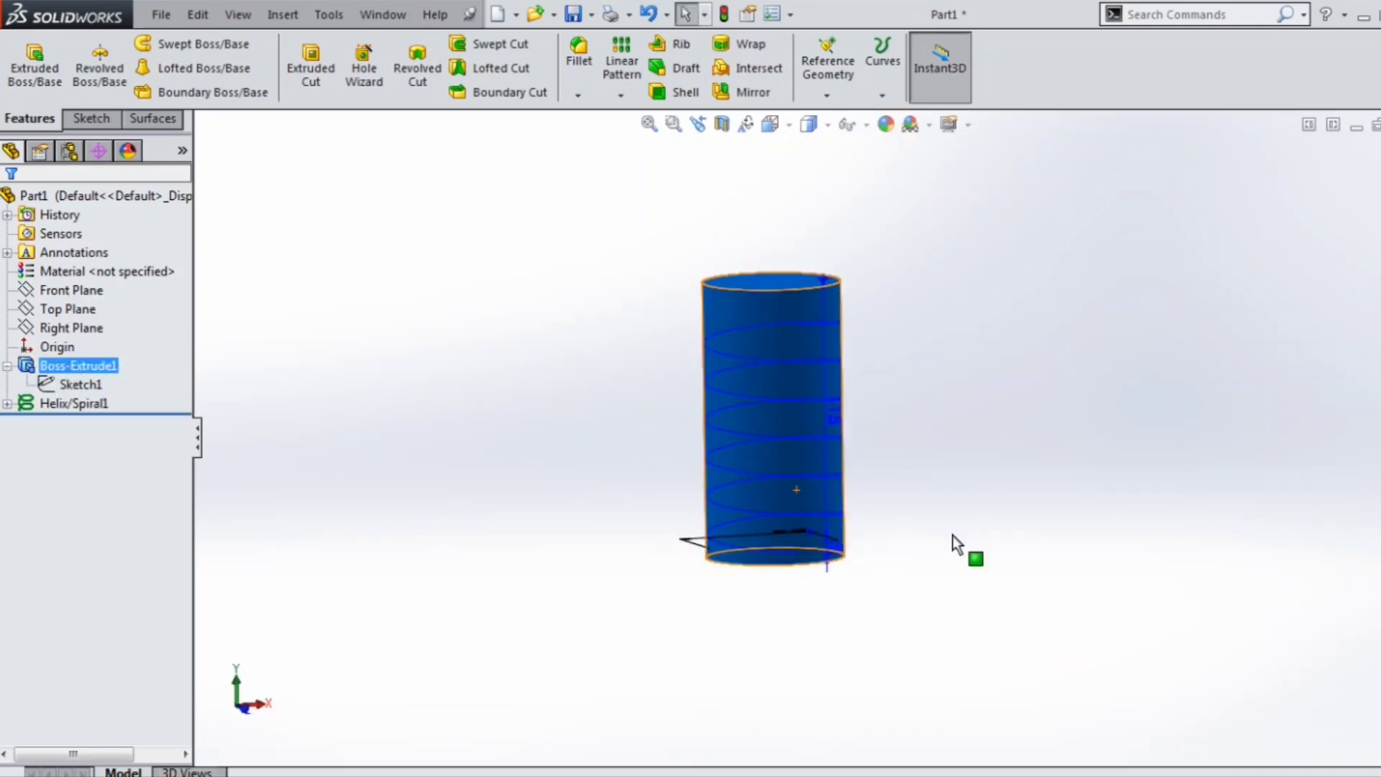
left_click(1051, 528)
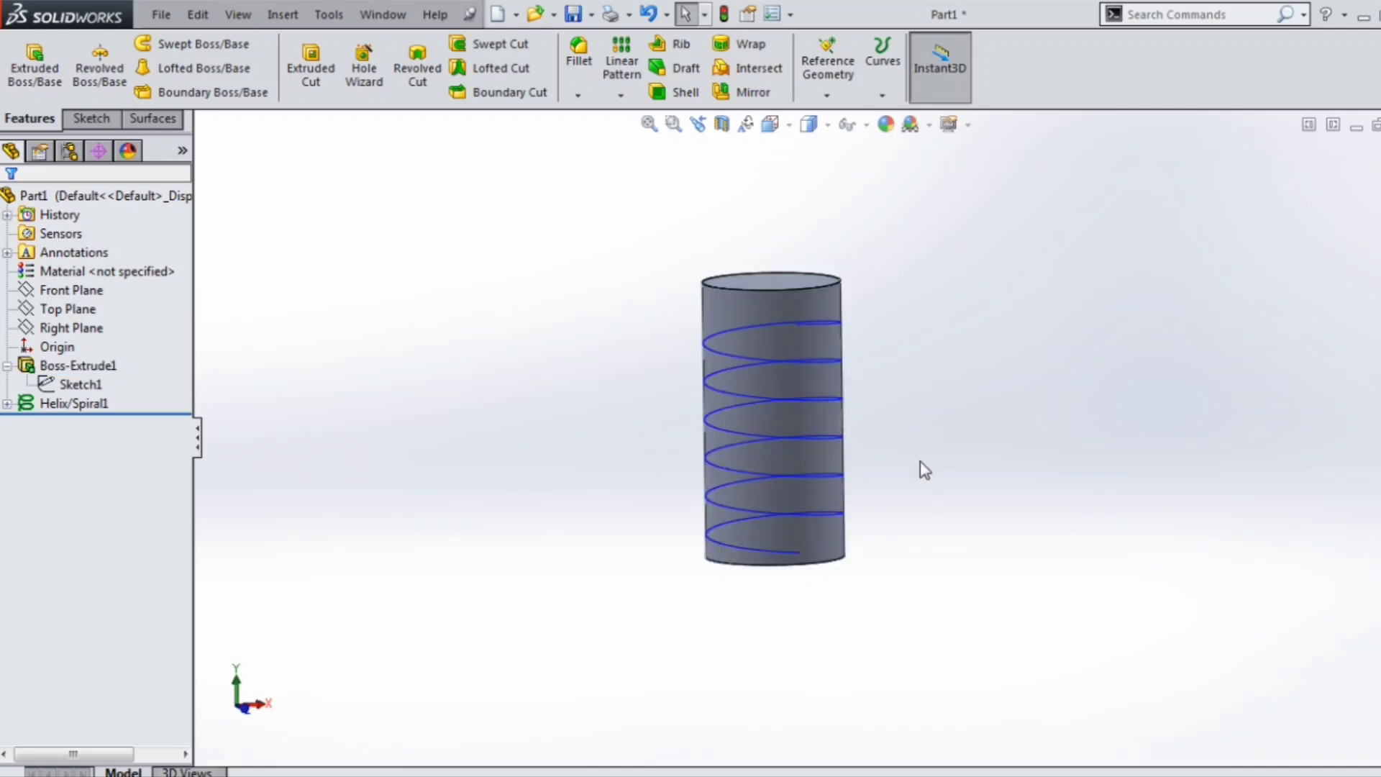
scroll(922, 469, "down", 2)
- Start a new sketch on the Right Plane, viewed with the cylinder lying horizontally
left_click(79, 328)
middle_click_drag(561, 543, 371, 390)
middle_click_drag(441, 348, 712, 418)
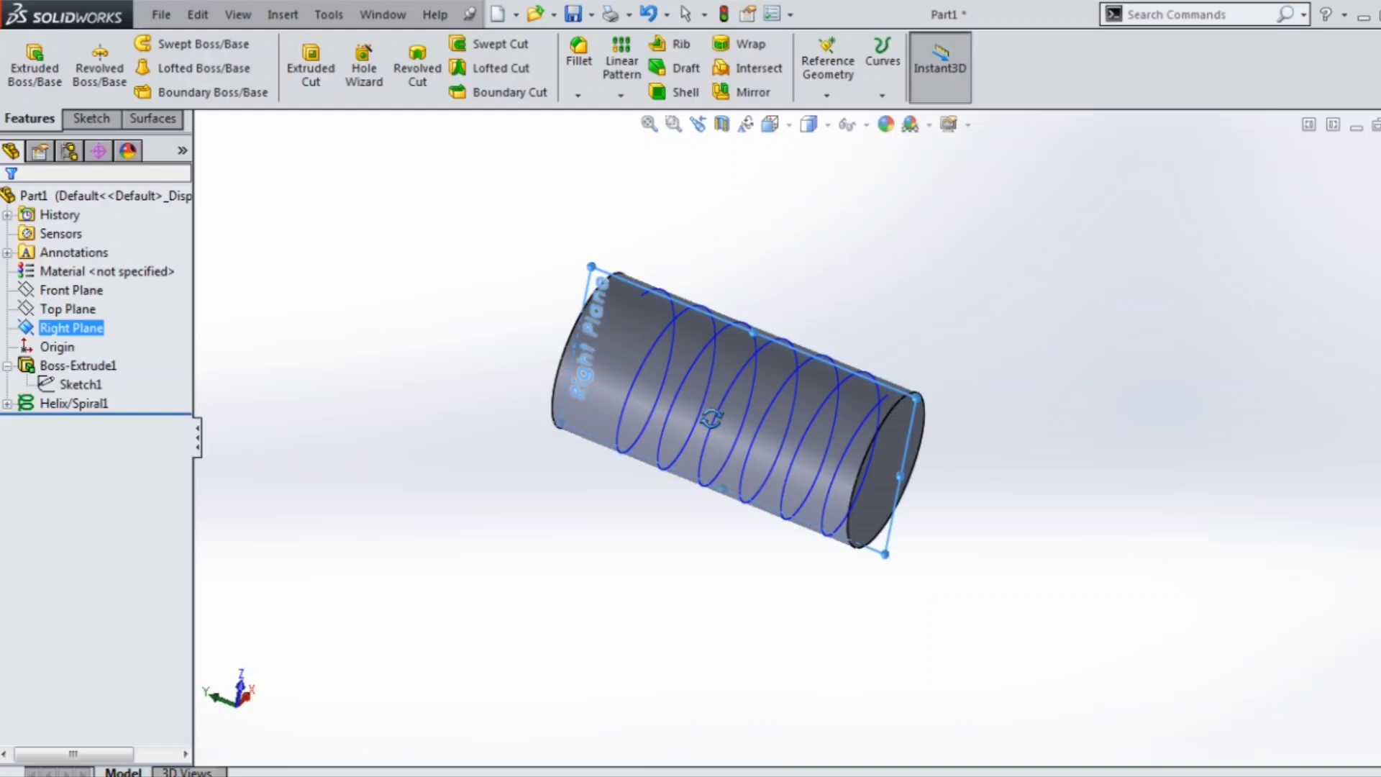
left_click(77, 117)
left_click(26, 61)
mouse_move(790, 221)
middle_mouse_down()
mouse_move(829, 459)
mouse_move(665, 652)
middle_mouse_up()
left_click(809, 124)
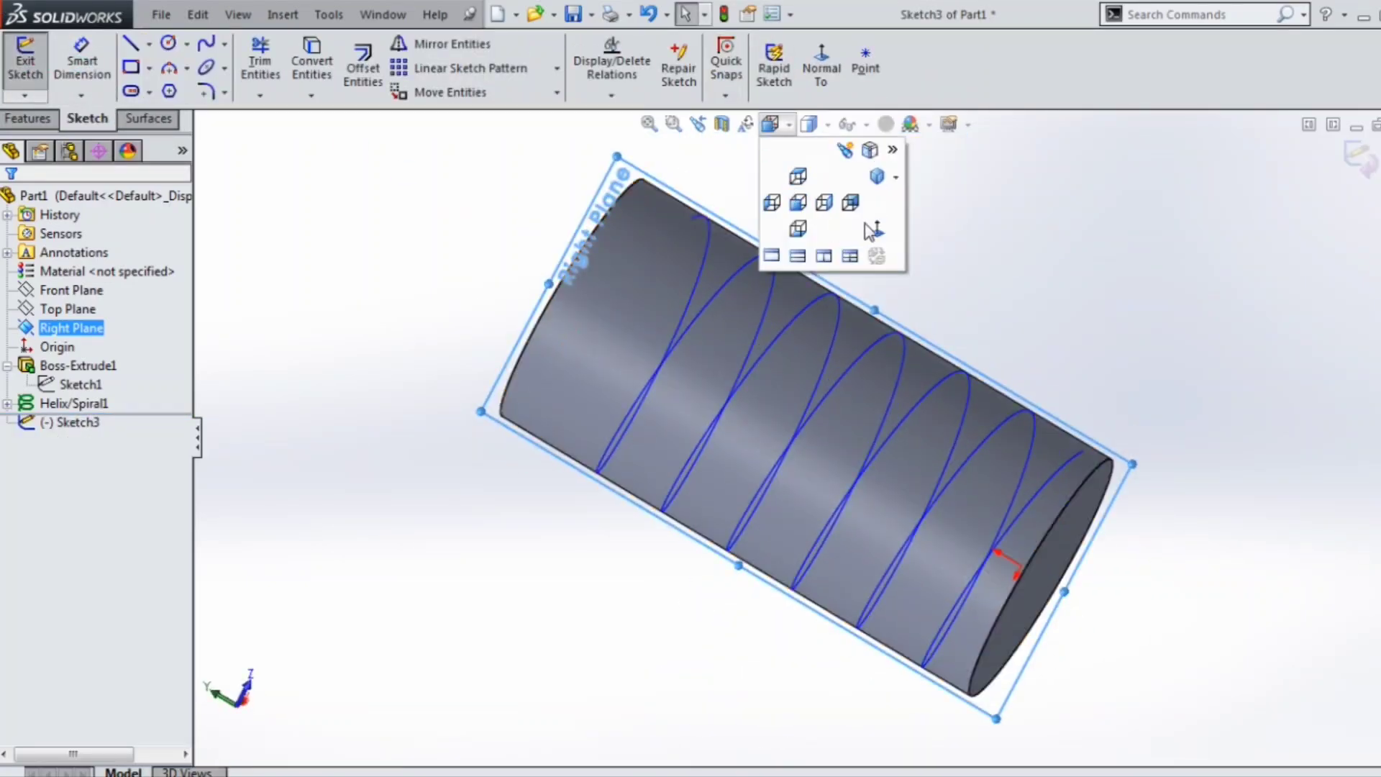
left_click(872, 224)
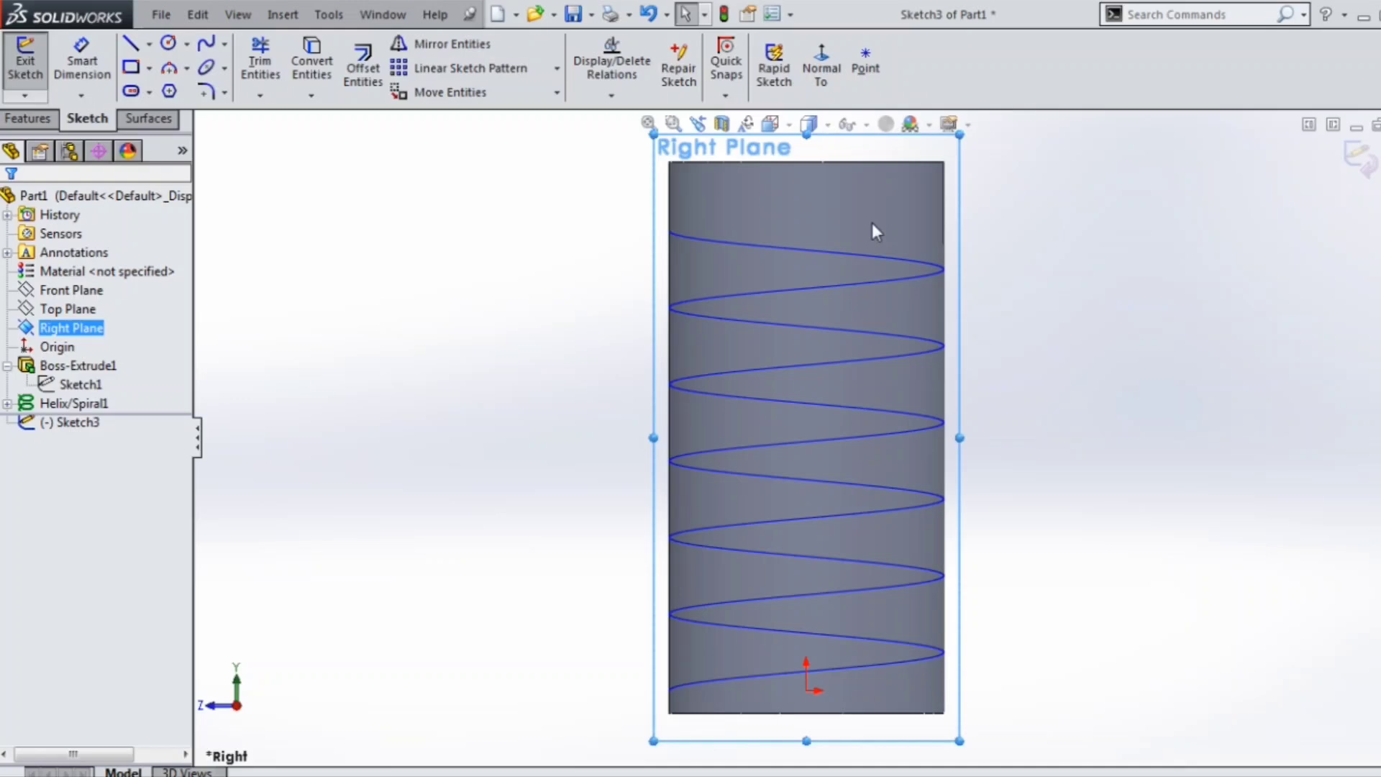
key("shift+Down")
key("shift+Right")
key("shift+Up")
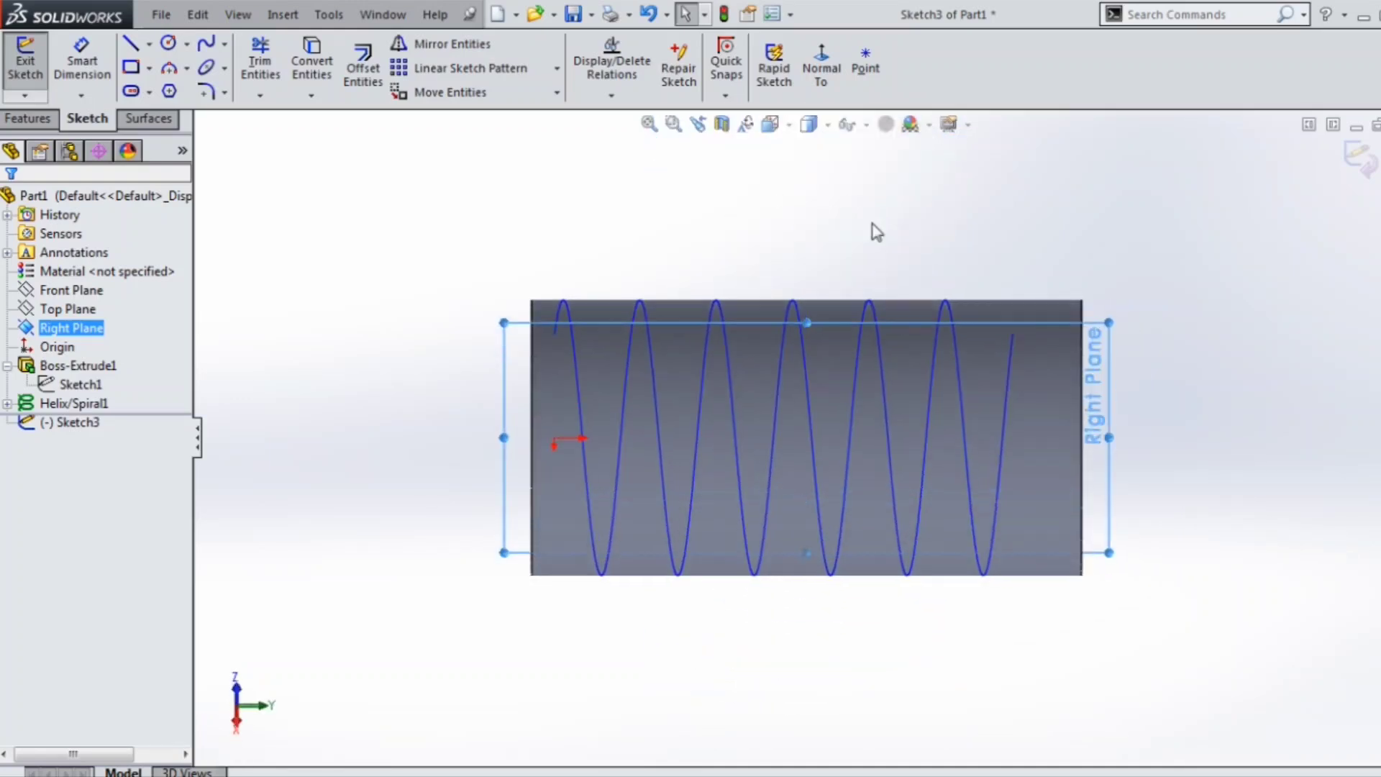
- Sketch a closed trapezoid standing on the cylinder's edge near the helix end, about 12 mm wide at the base and 14.5 mm tall
left_click(1147, 224)
scroll(1169, 303, "down", 2)
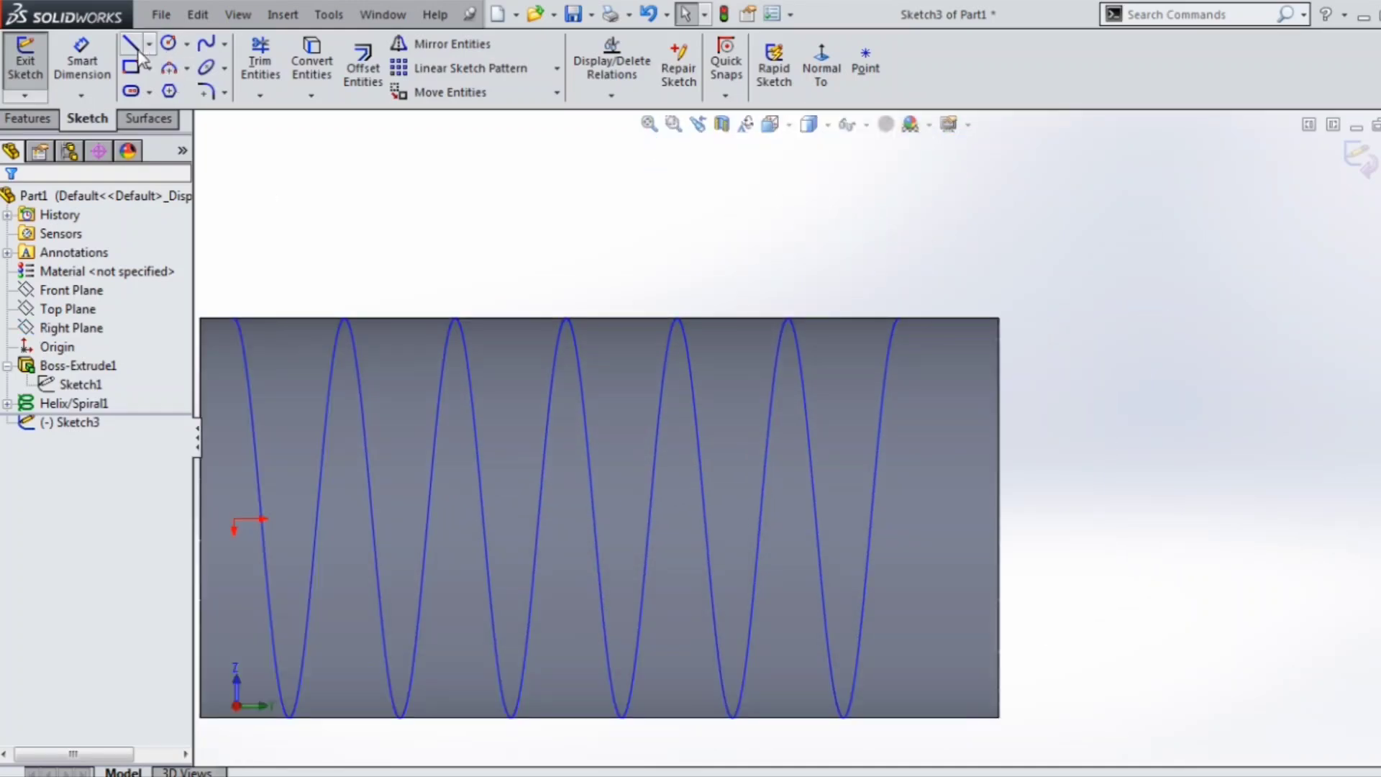
left_click(131, 46)
left_click(966, 317)
left_click(886, 317)
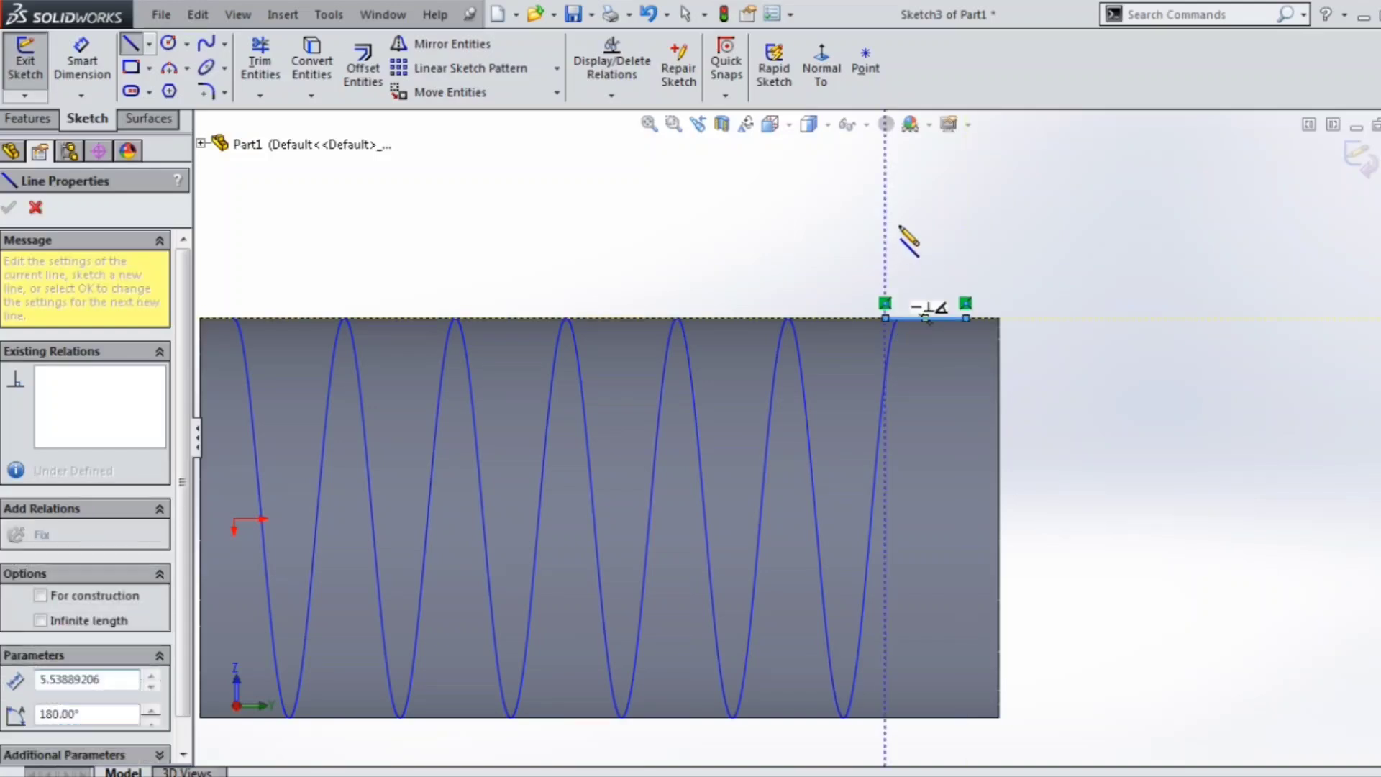
left_click(956, 220)
left_click(967, 318)
right_click(1018, 181)
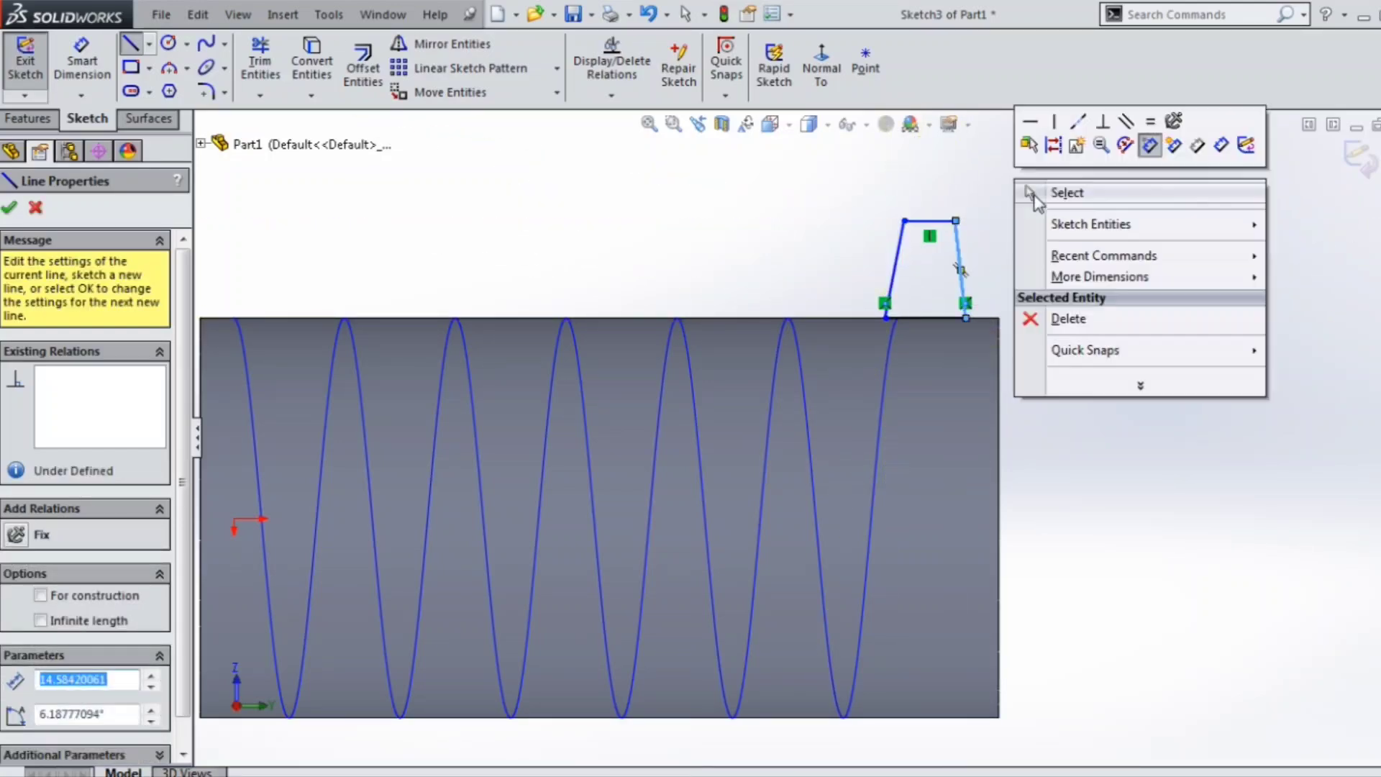
left_click(1049, 196)
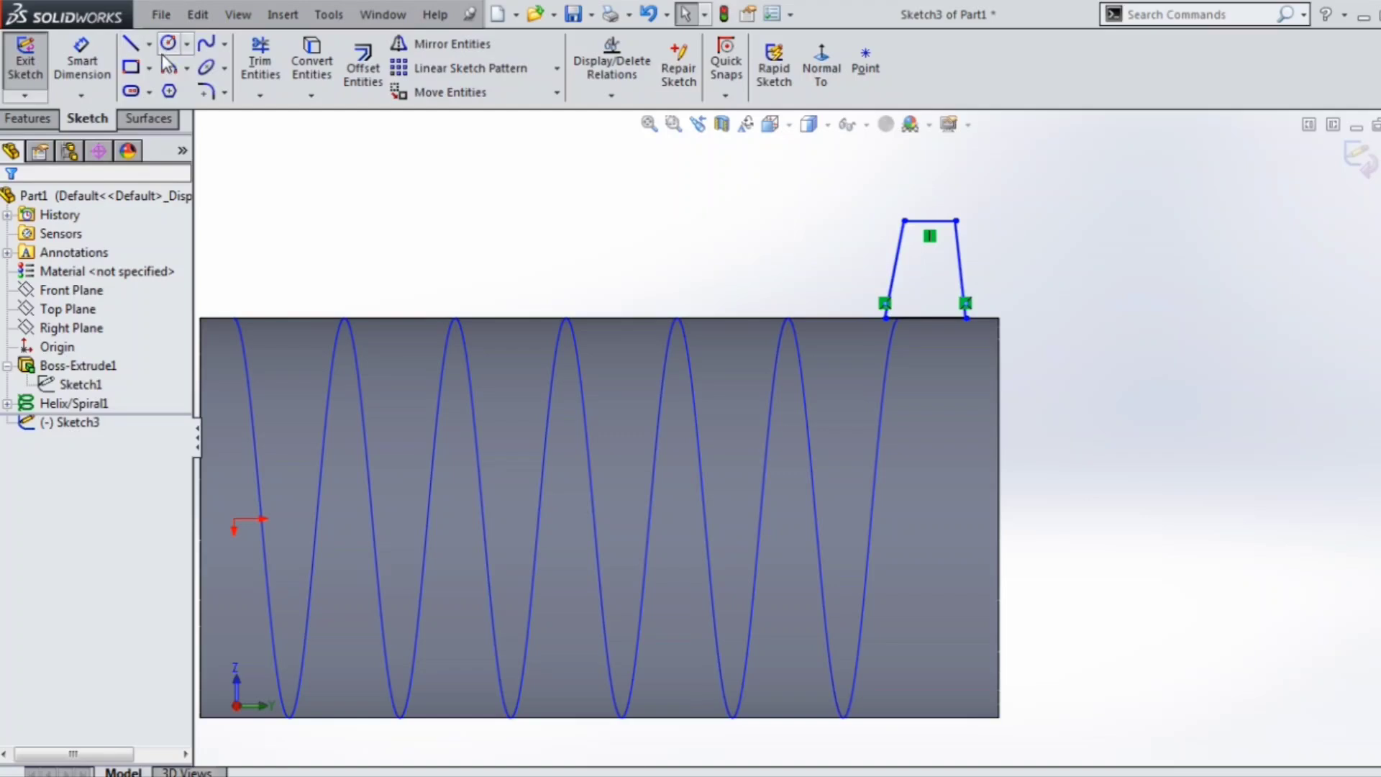
- Draw a vertical centreline about 18 mm long from the midpoint of the trapezoid's base through its top edge
left_click(149, 43)
left_click(162, 87)
scroll(1020, 258, "down", 2)
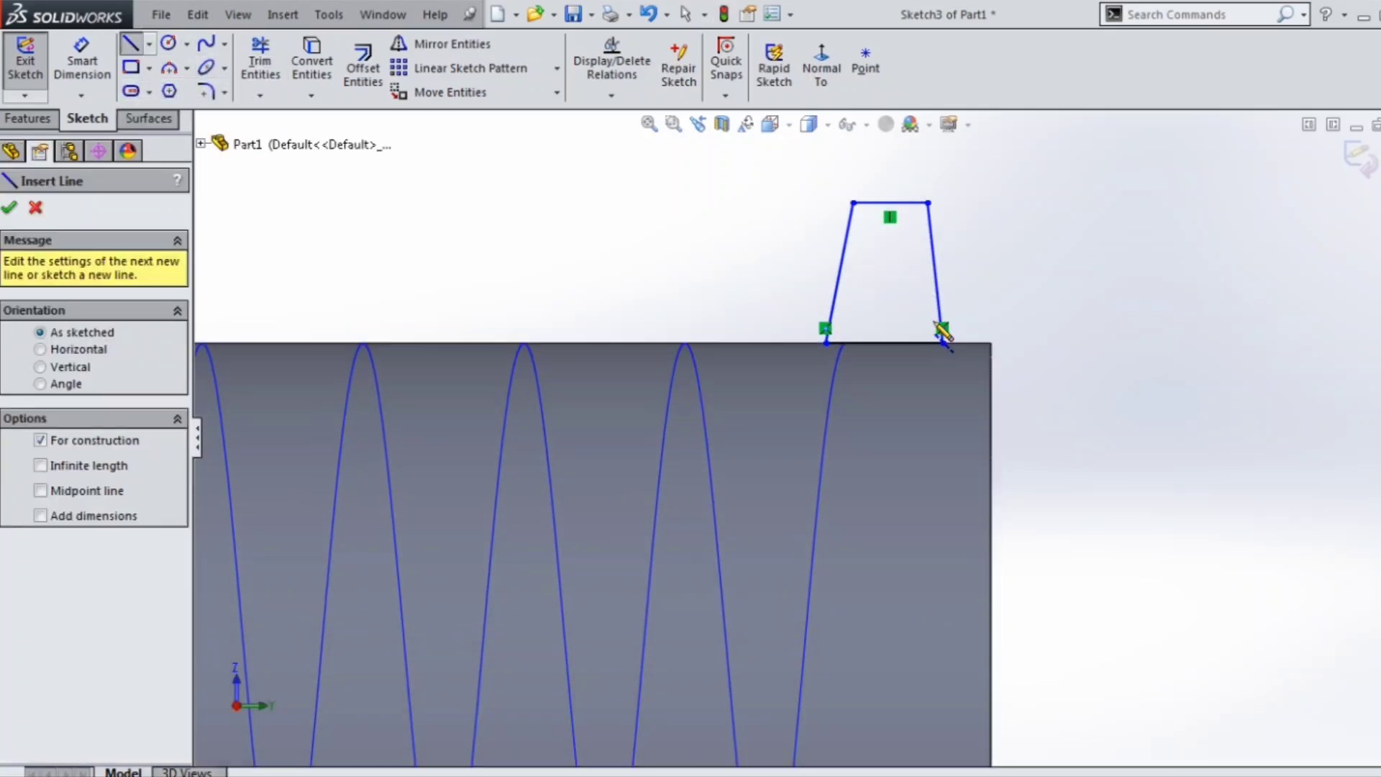
left_click(884, 343)
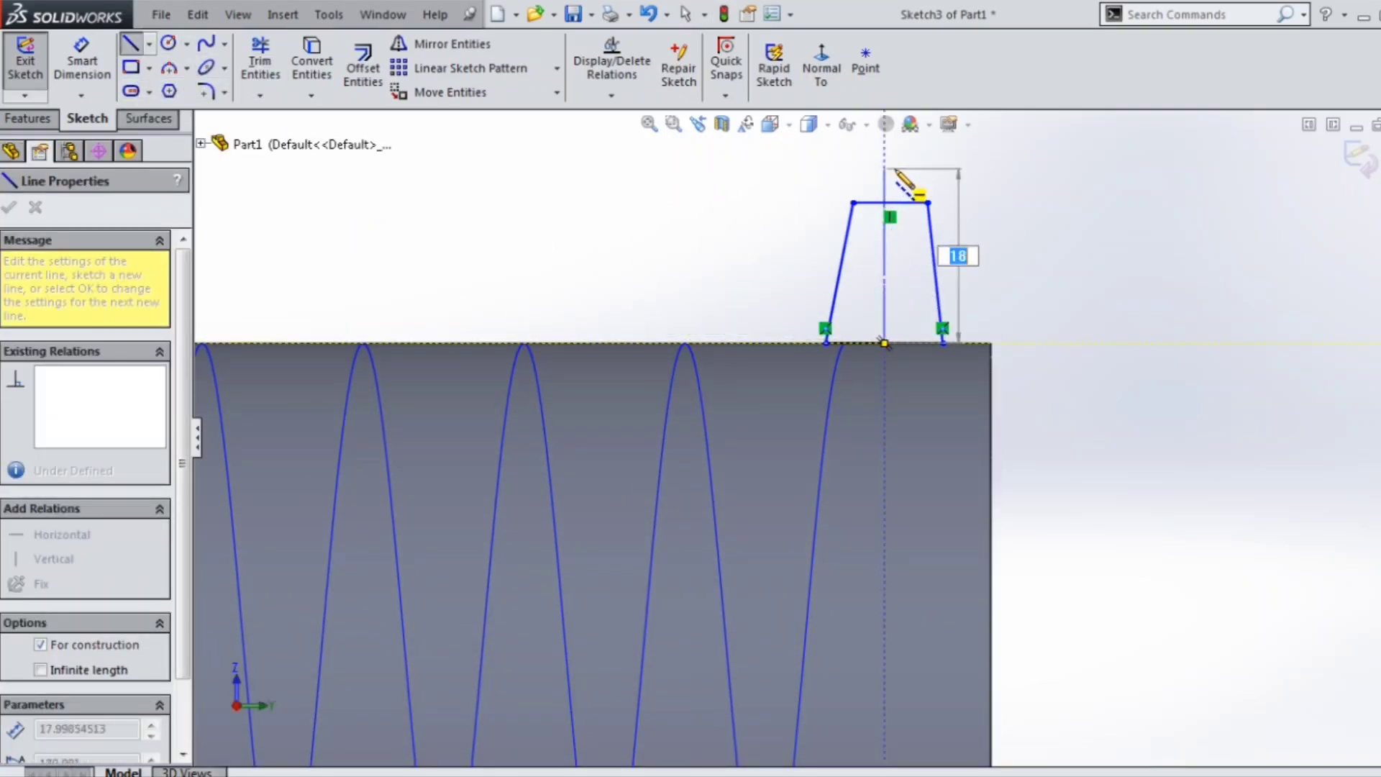
left_click(884, 168)
right_click(909, 171)
left_click(957, 183)
- Dimension the trapezoid's top edge as 5 mm and its height as 10 mm
left_click(90, 55)
scroll(918, 209, "down", 2)
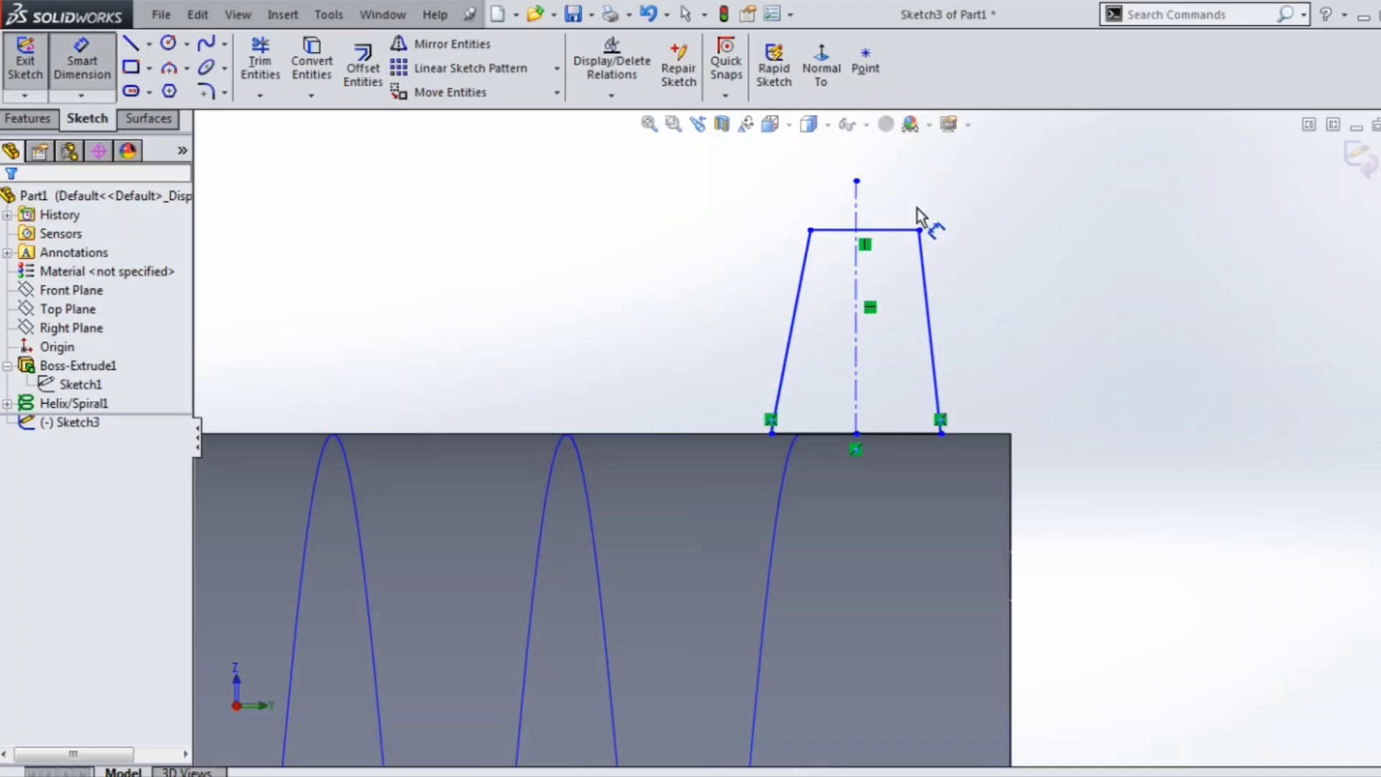
left_click(903, 228)
left_click(908, 216)
type("5")
key("Return")
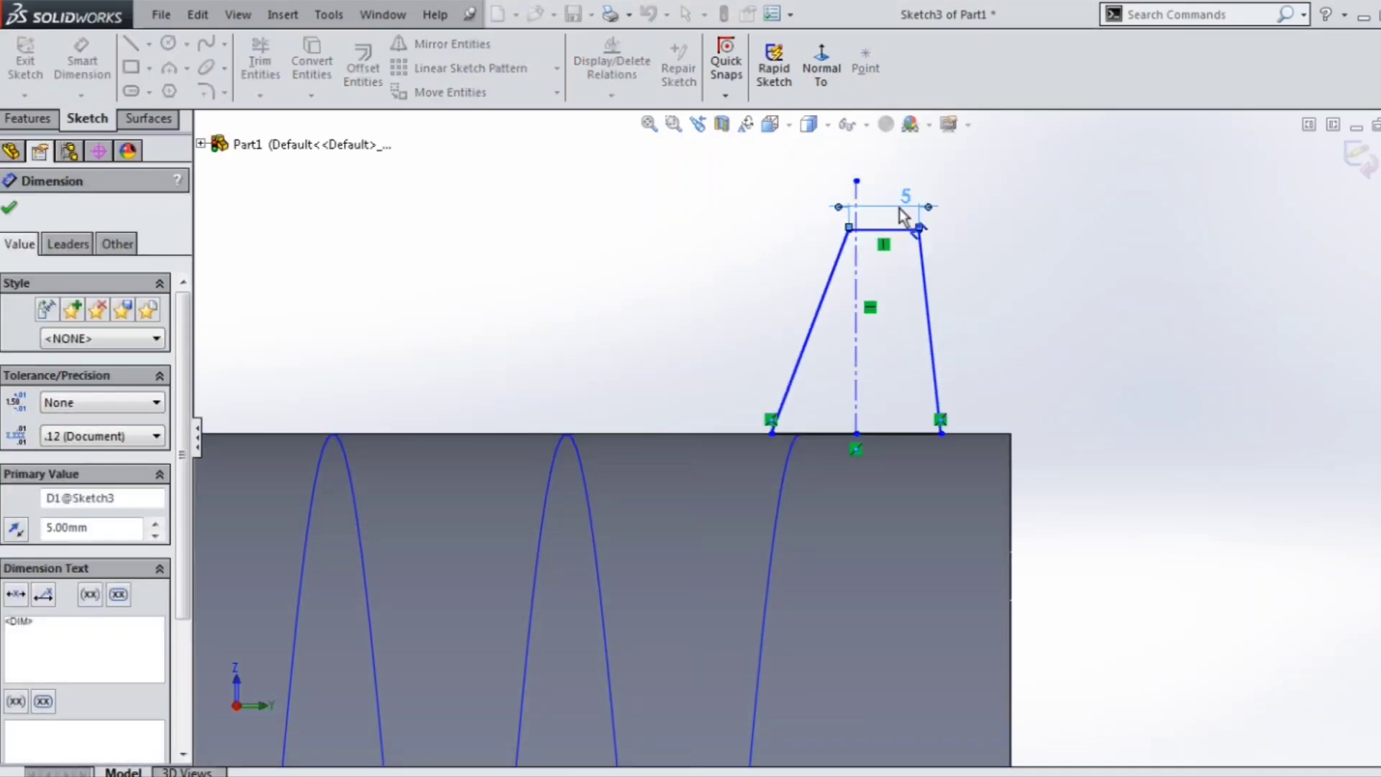
left_click(930, 299)
left_click(991, 308)
type("10")
key("Return")
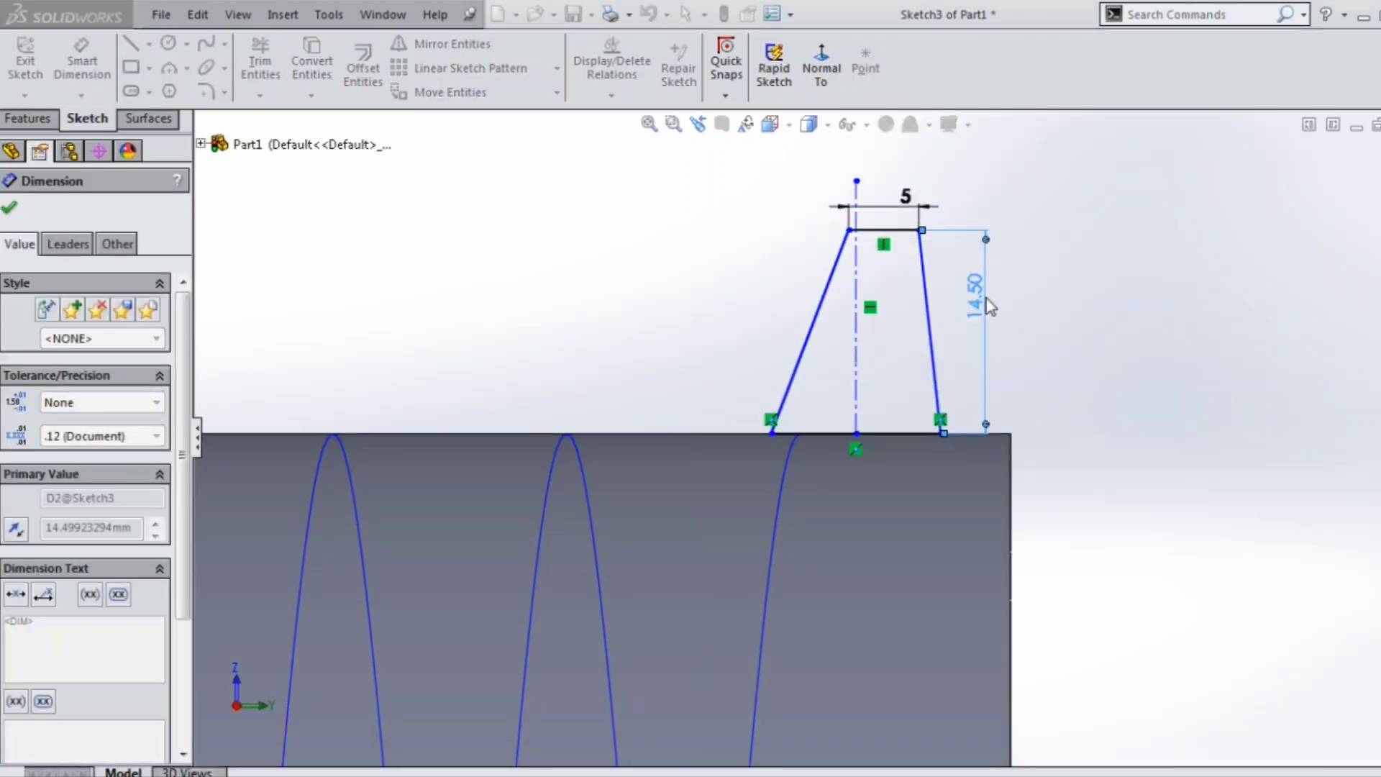
- Dimension the trapezoid's base as 10 mm and finish dimensioning
left_click(887, 435)
left_click(887, 485)
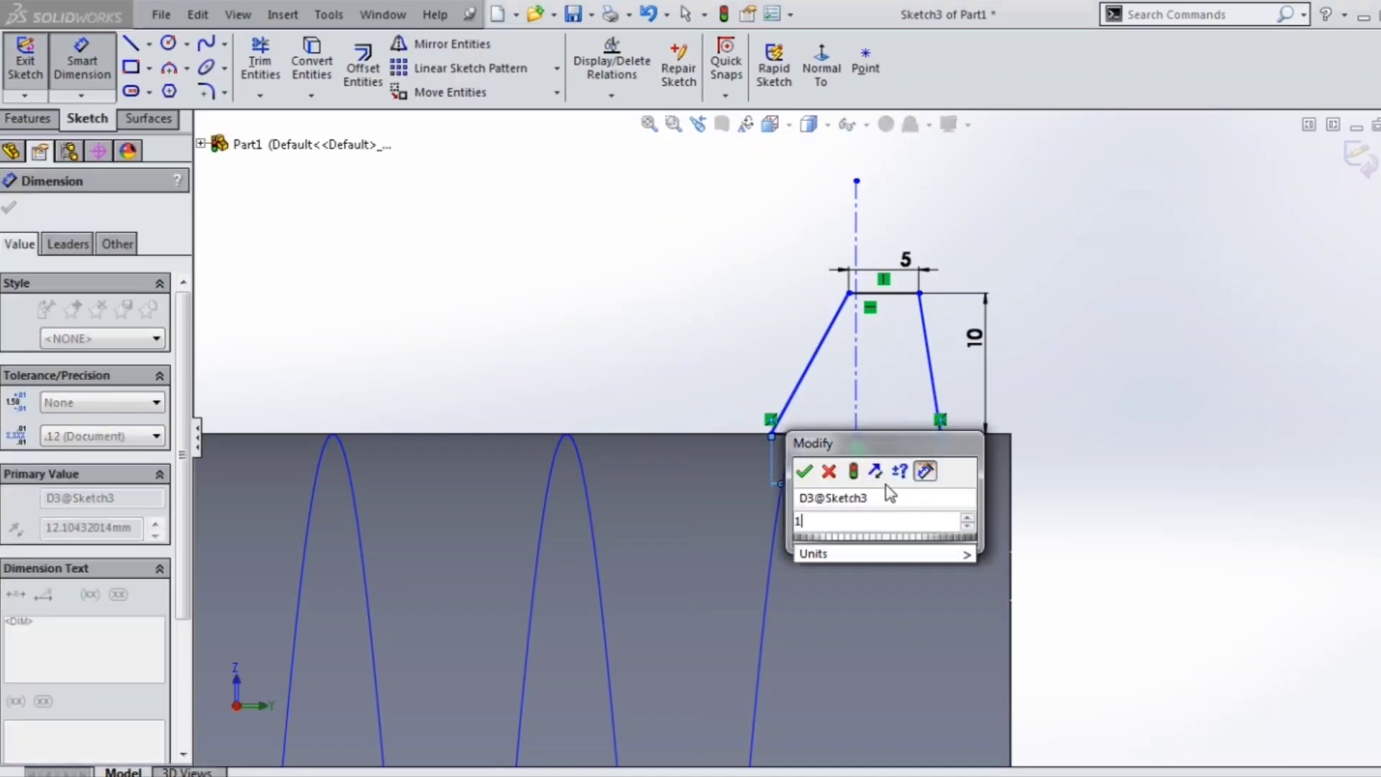
type("10")
key("Return")
right_click(1029, 327)
left_click(1061, 364)
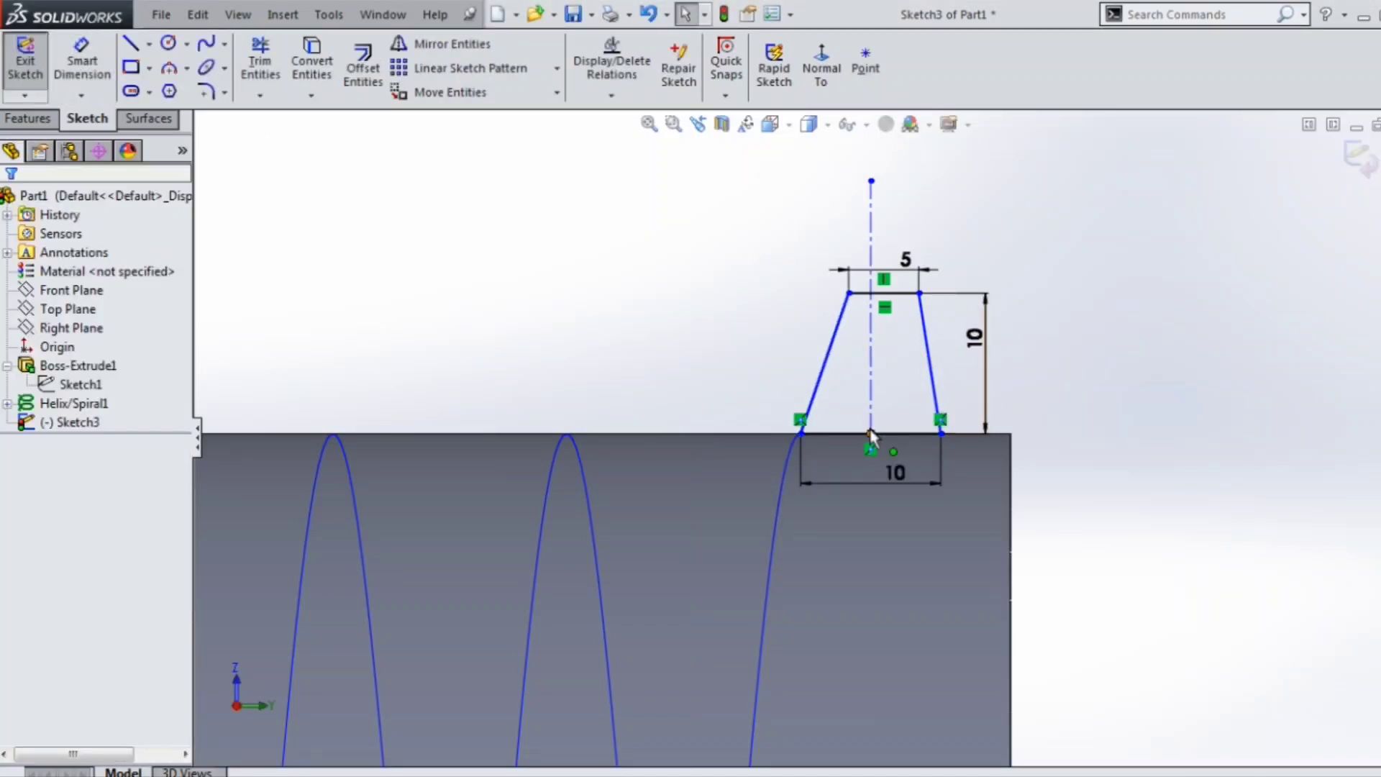
- Attach the centreline's upper end to the midpoint of the trapezoid's top edge and make the two slanted sides symmetric about the centreline
left_click_drag(871, 181, 884, 293)
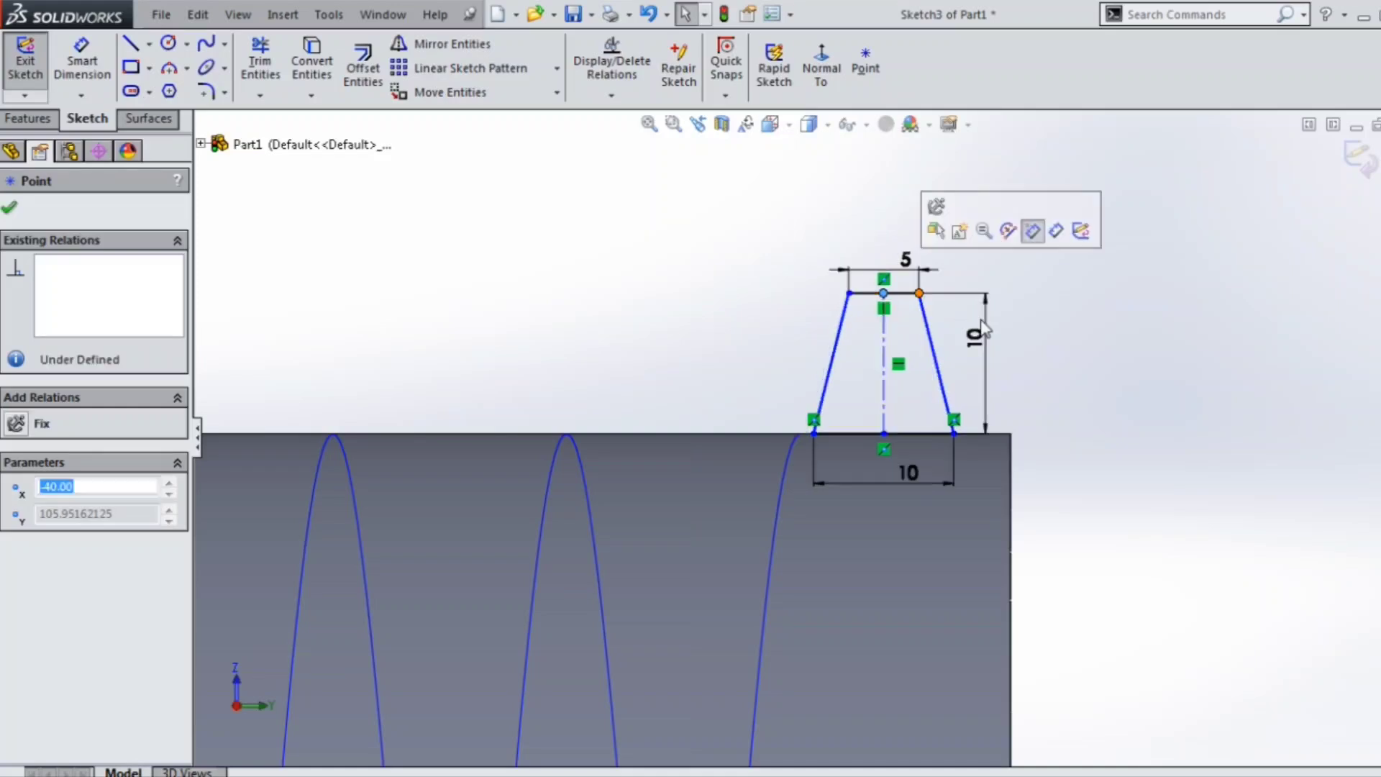
left_click(963, 363)
left_click_drag(962, 363, 810, 352)
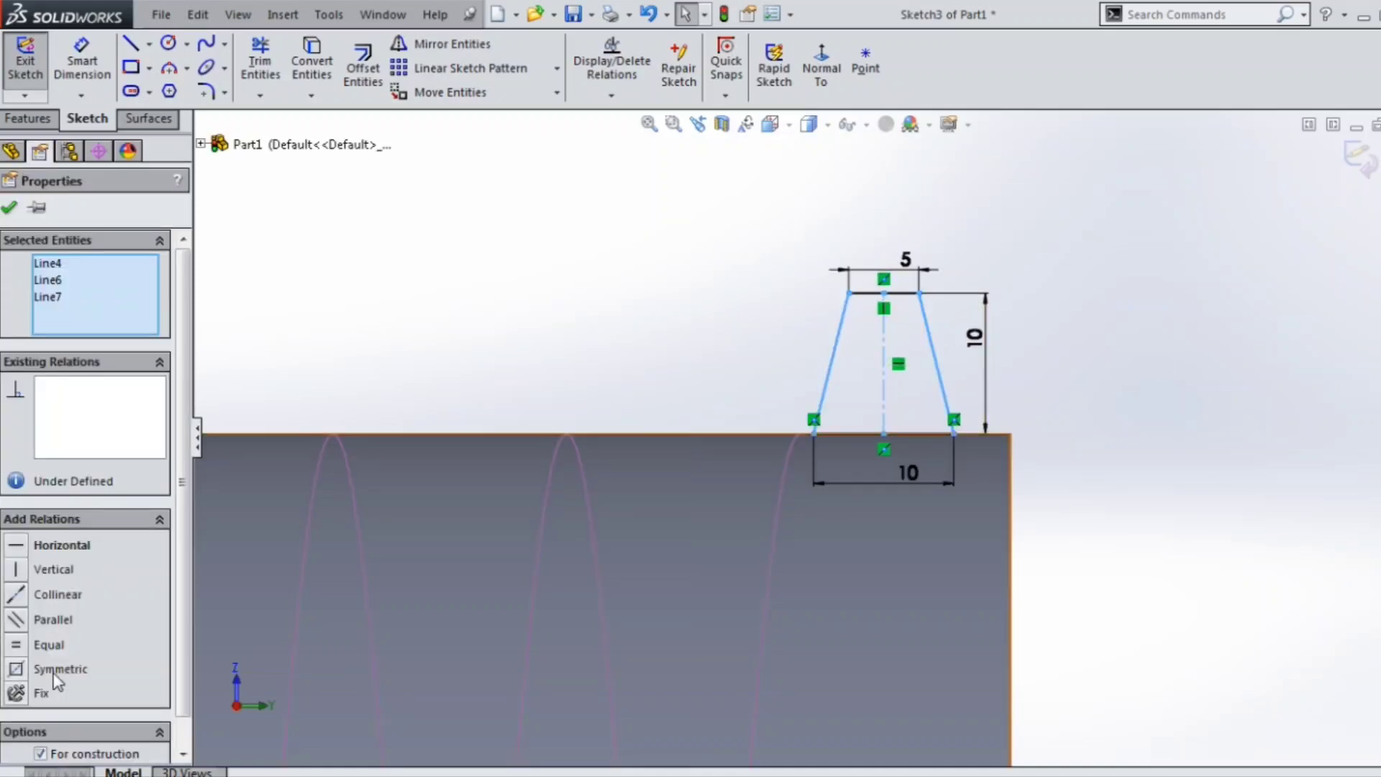
left_click(56, 671)
left_click(730, 410)
- Add a pierce relation between the trapezoid's base corner nearest the helix and the helix, and exit the sketch
middle_click_drag(756, 349, 781, 408)
left_click(783, 407)
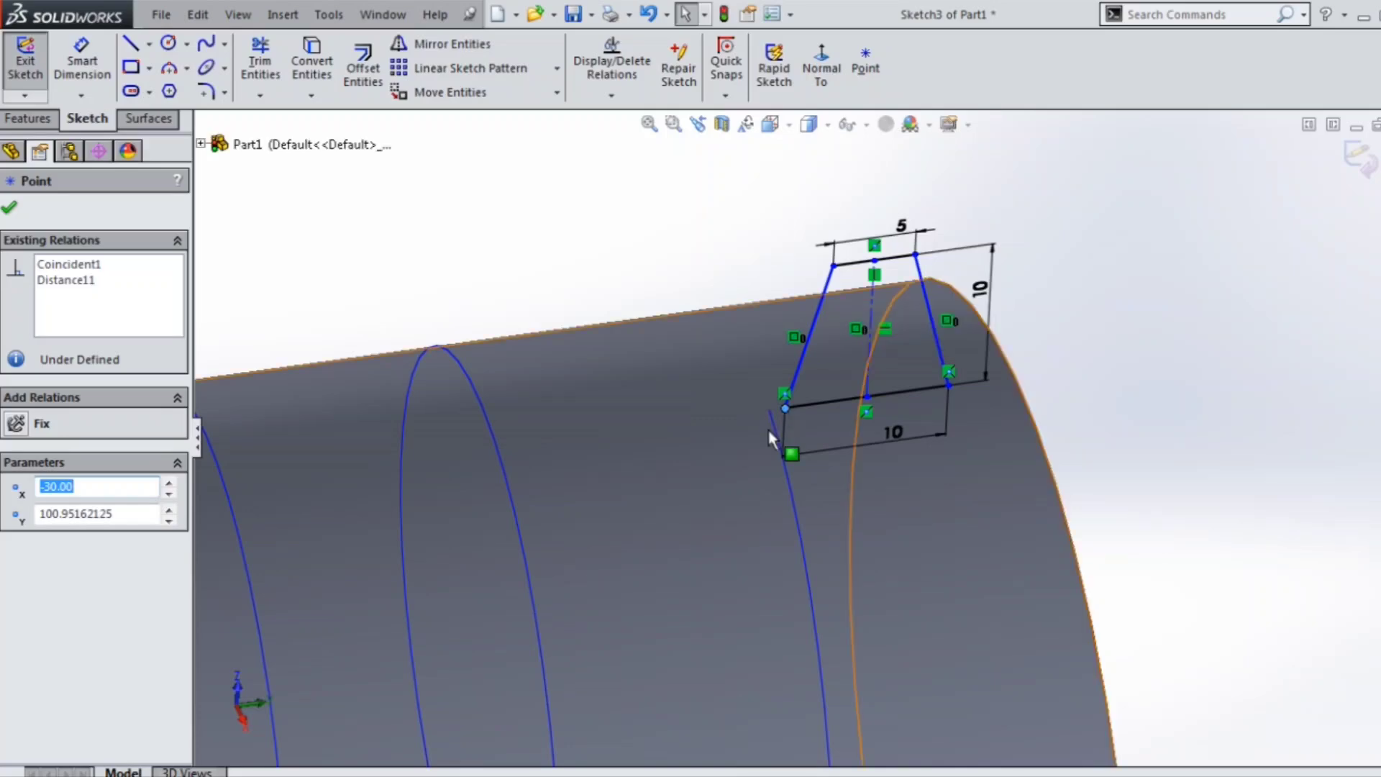
left_click(252, 564, "ctrl")
left_click(16, 570)
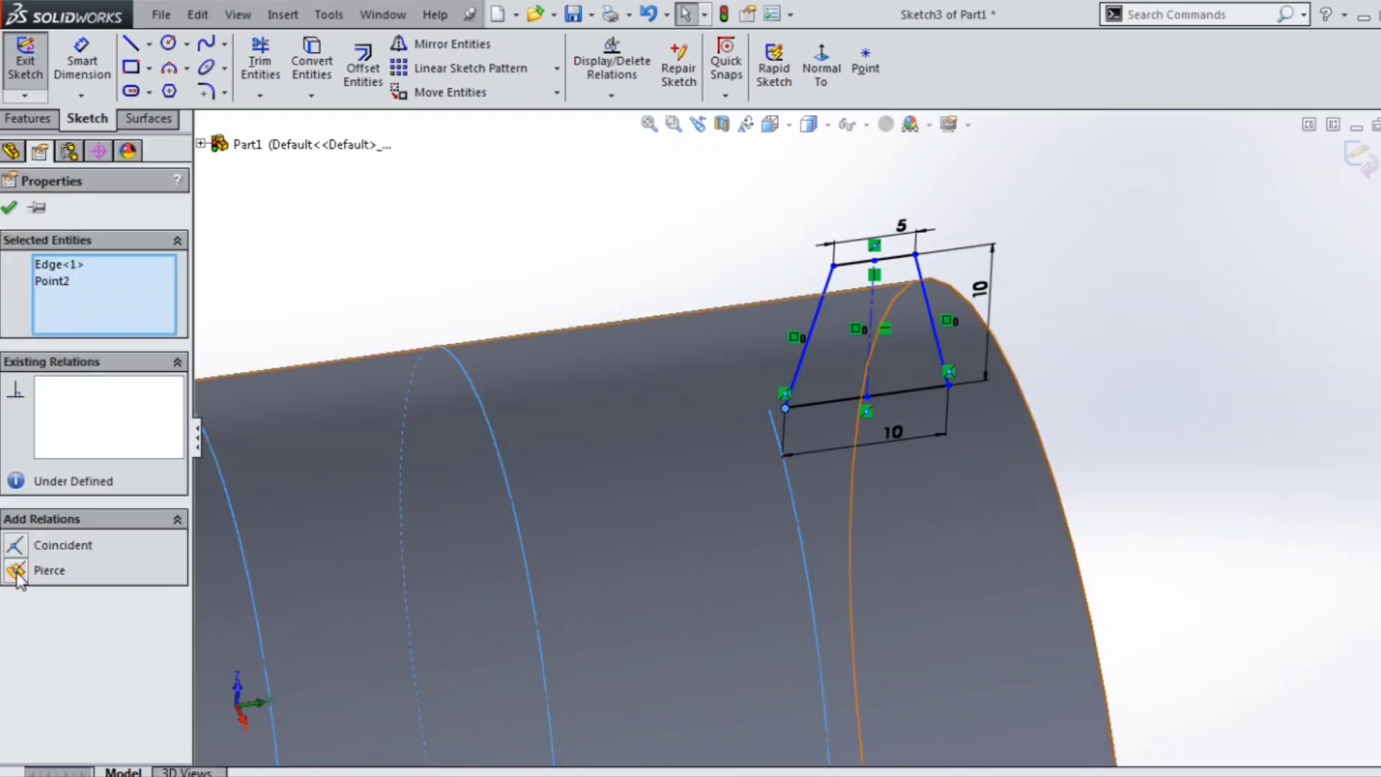
left_click(536, 279)
left_click(1360, 154)
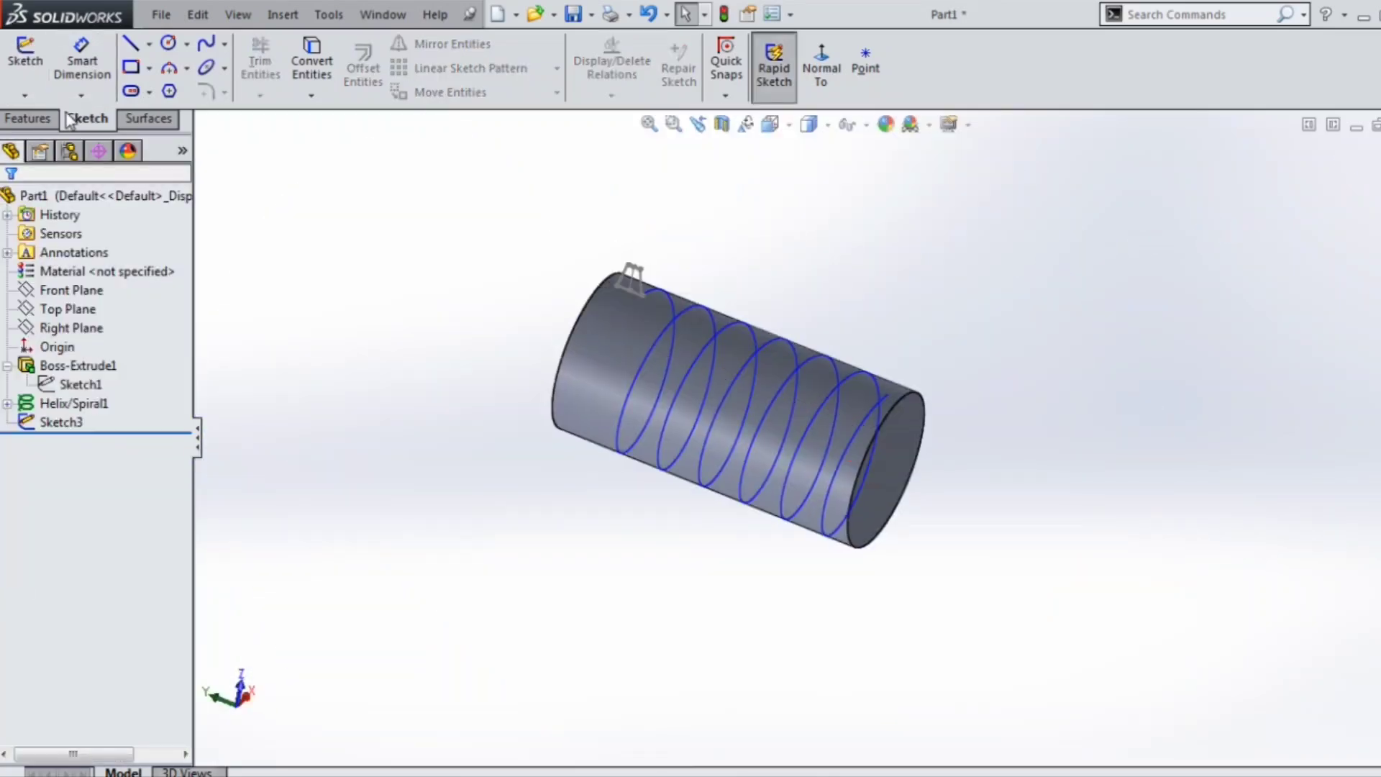
- Create a swept boss with the trapezoid sketch as the profile and the helix as the path
left_click(52, 118)
left_click(149, 54)
scroll(714, 327, "down", 5)
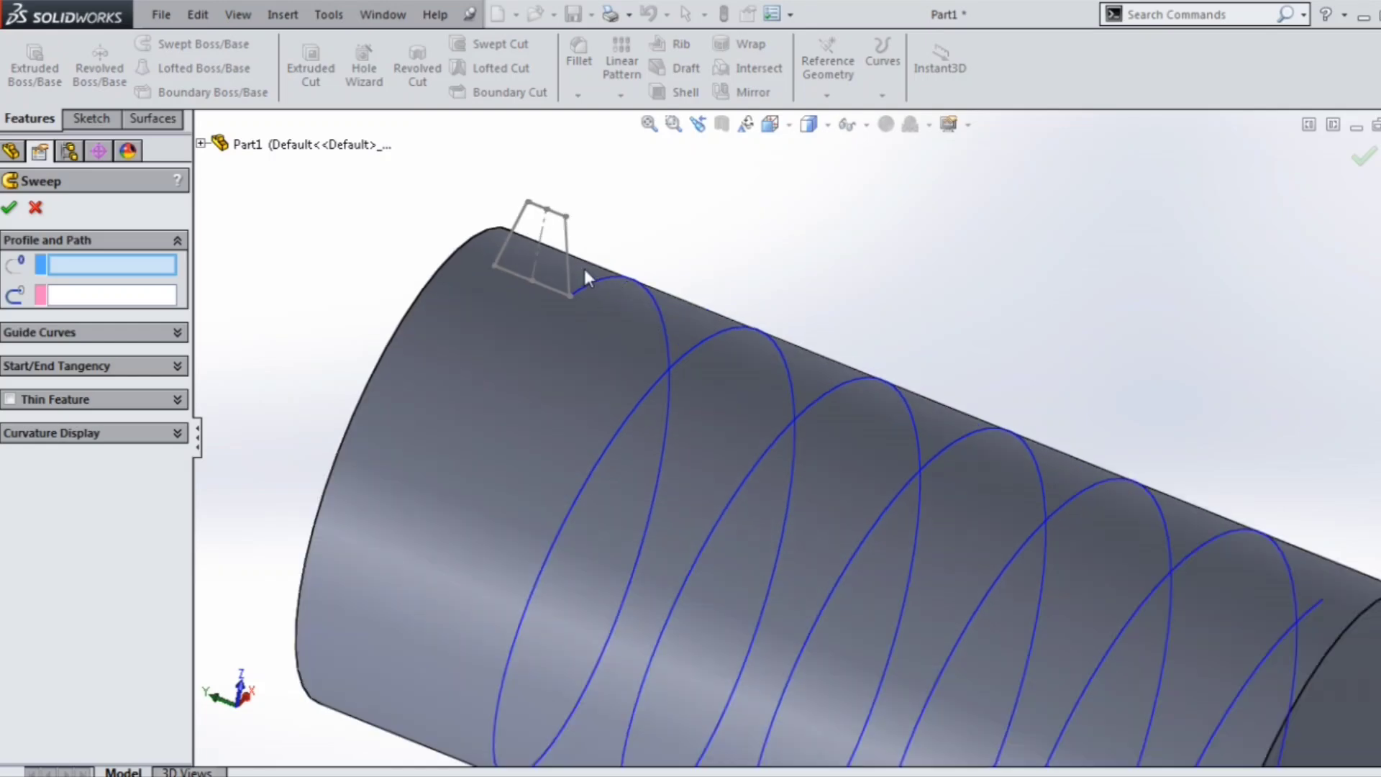
left_click(571, 270)
left_click(589, 287)
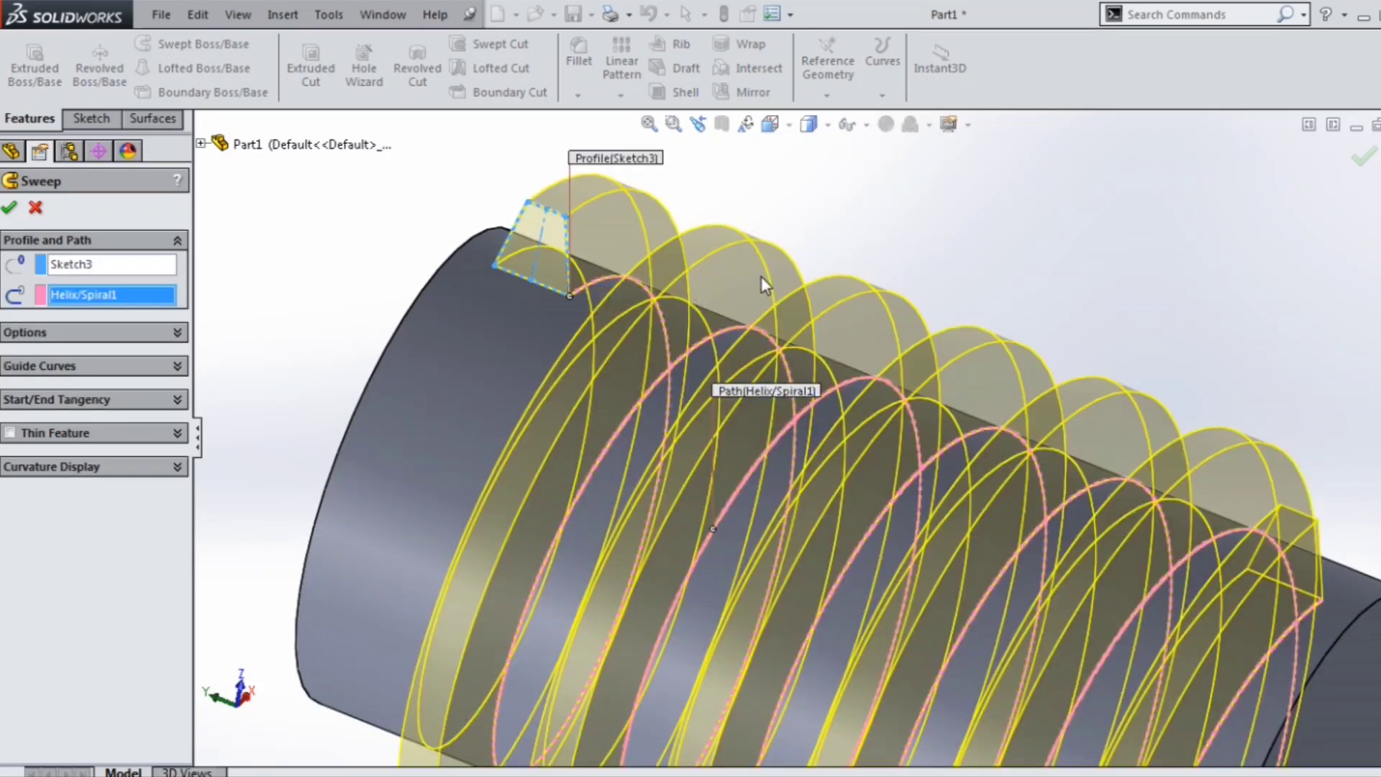
scroll(761, 277, "up", 5)
middle_click_drag(993, 364, 767, 364)
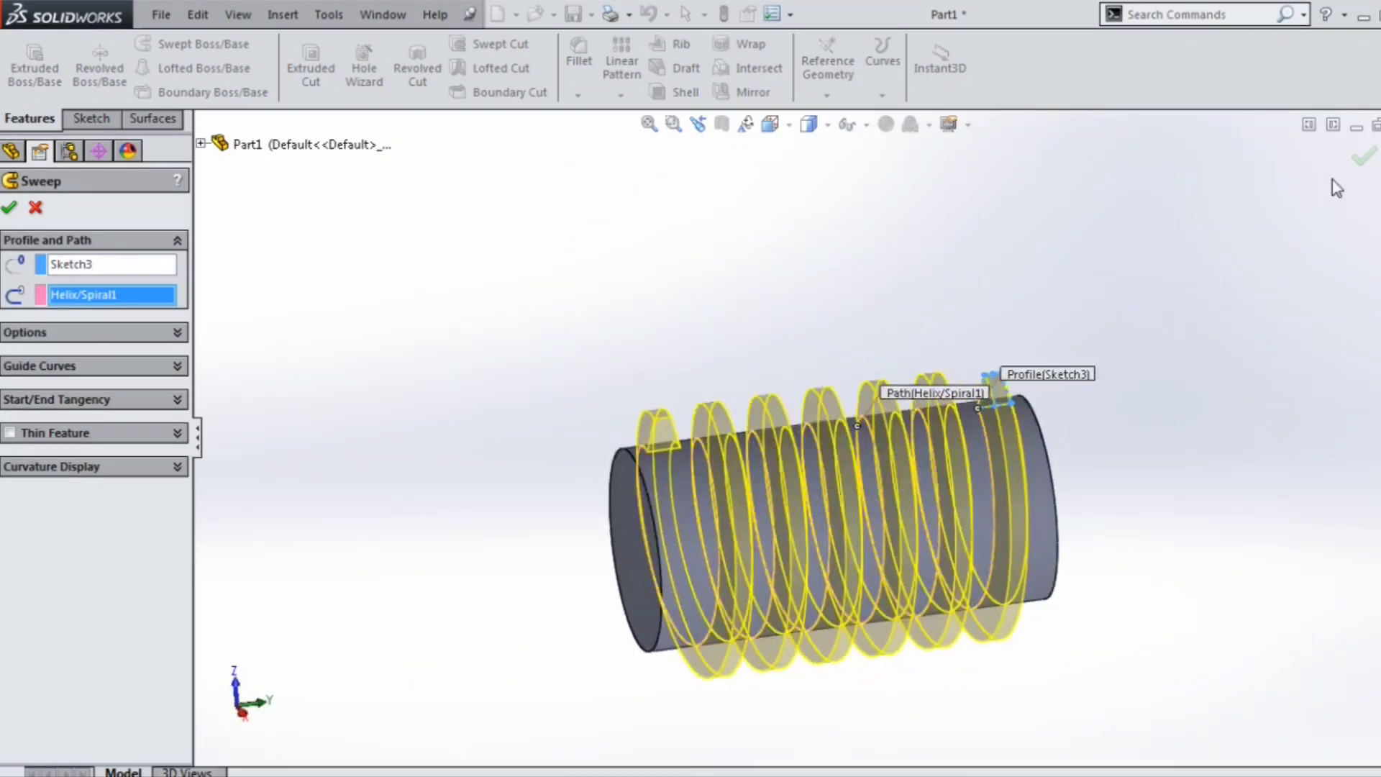
left_click(1361, 154)
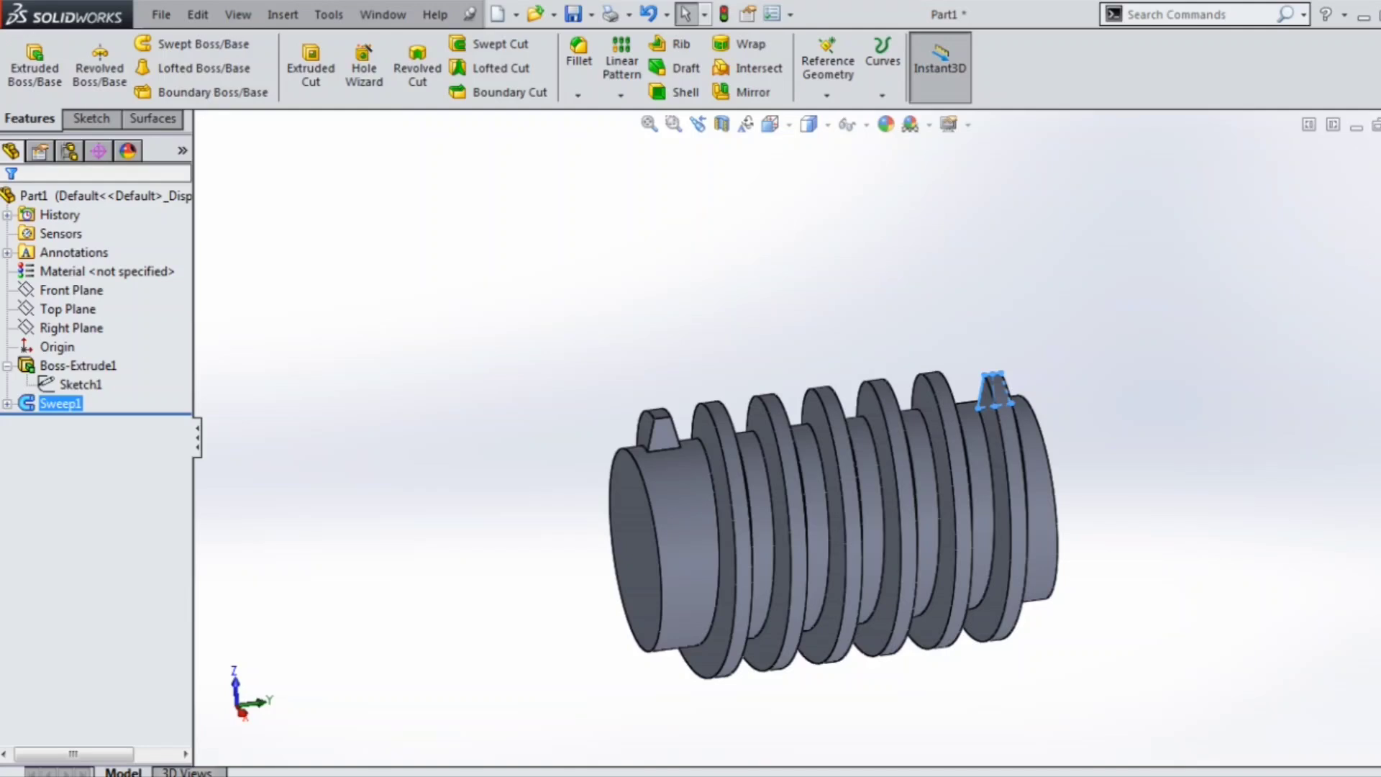
left_click(1171, 330)
- Sketch a circle about 31 mm in diameter, centred on the origin, on the cylinder's flat end face
middle_click_drag(1171, 330, 960, 414)
left_click(936, 512)
left_click(1005, 446)
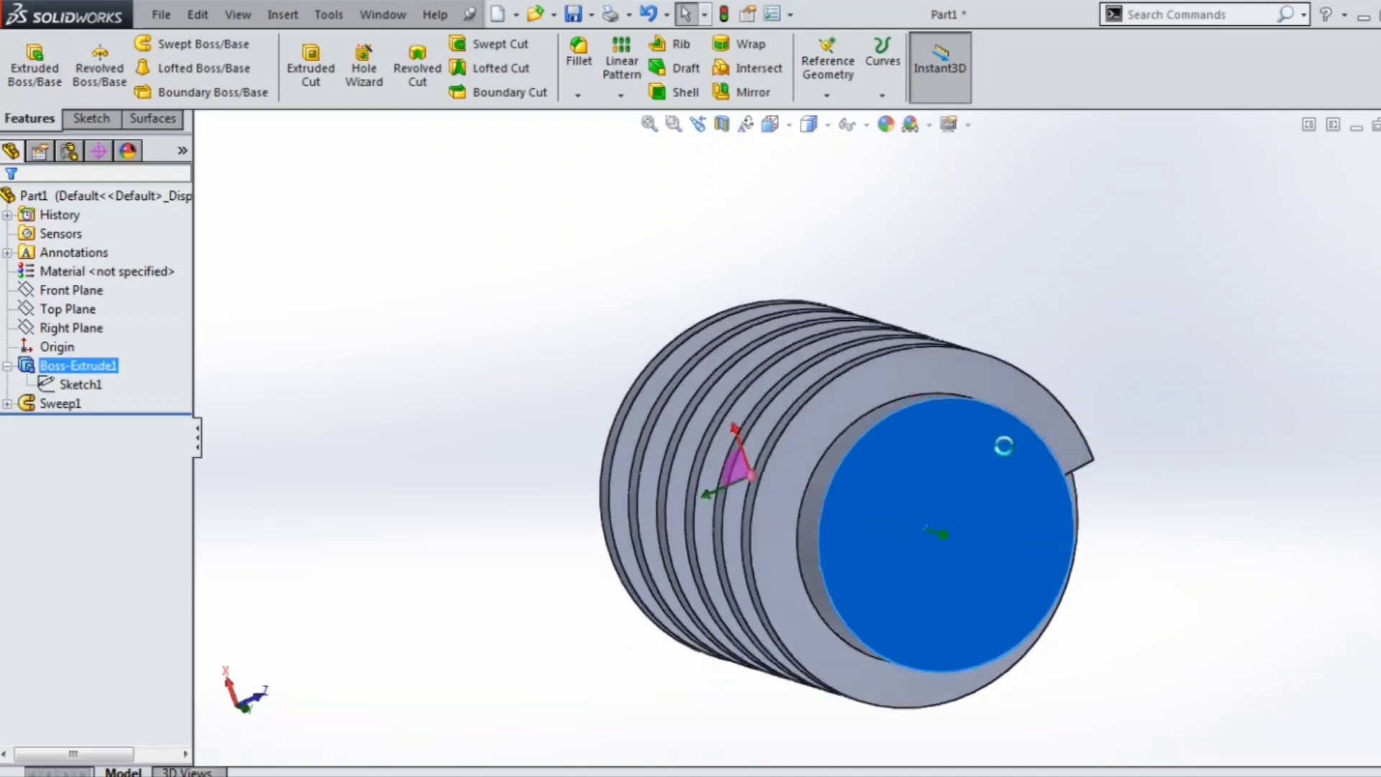
left_click(169, 45)
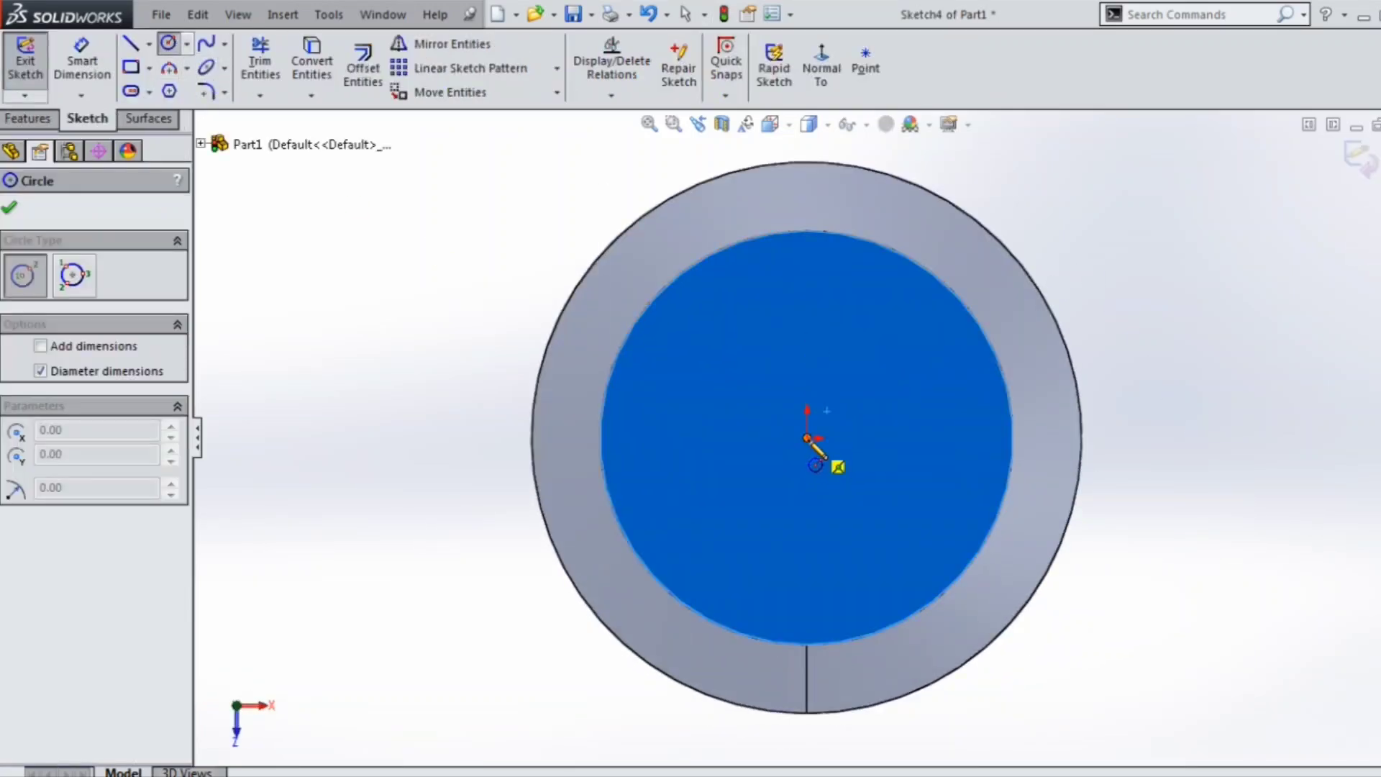
left_click(806, 437)
left_click(865, 347)
- Dimension the circle's diameter as 30 mm
left_click(82, 65)
left_click(899, 380)
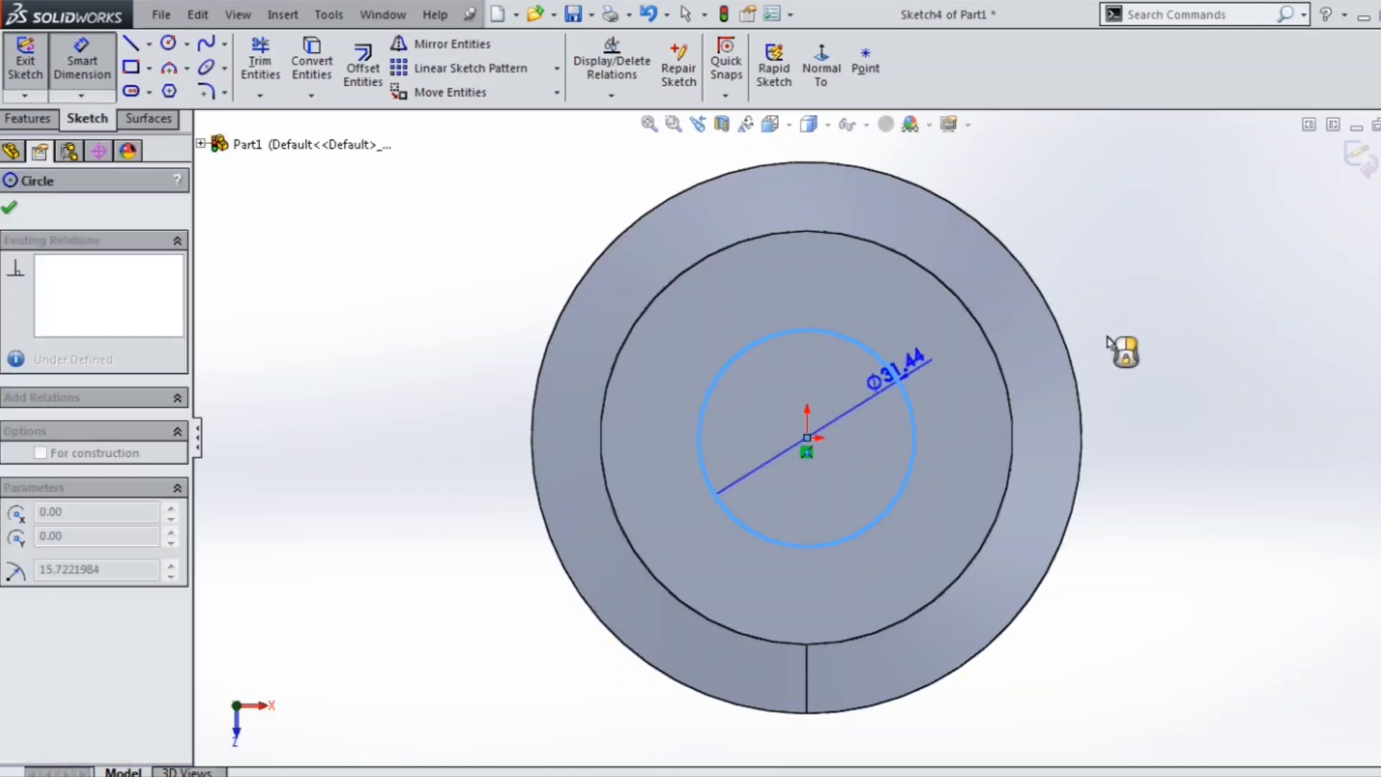
left_click(1158, 338)
type("30")
key("Return")
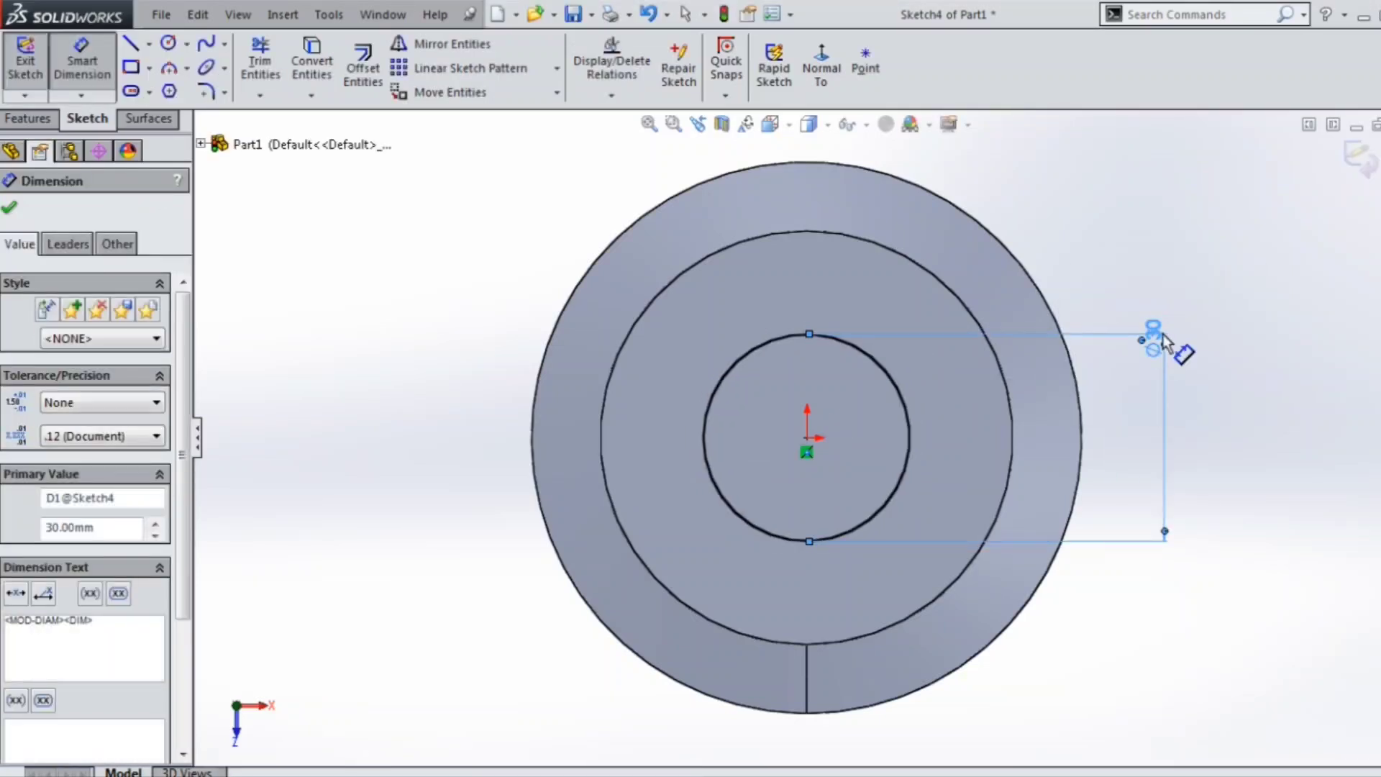
- Cut-extrude the 30 mm circle with the Through All end condition to bore the shaft
left_click(28, 118)
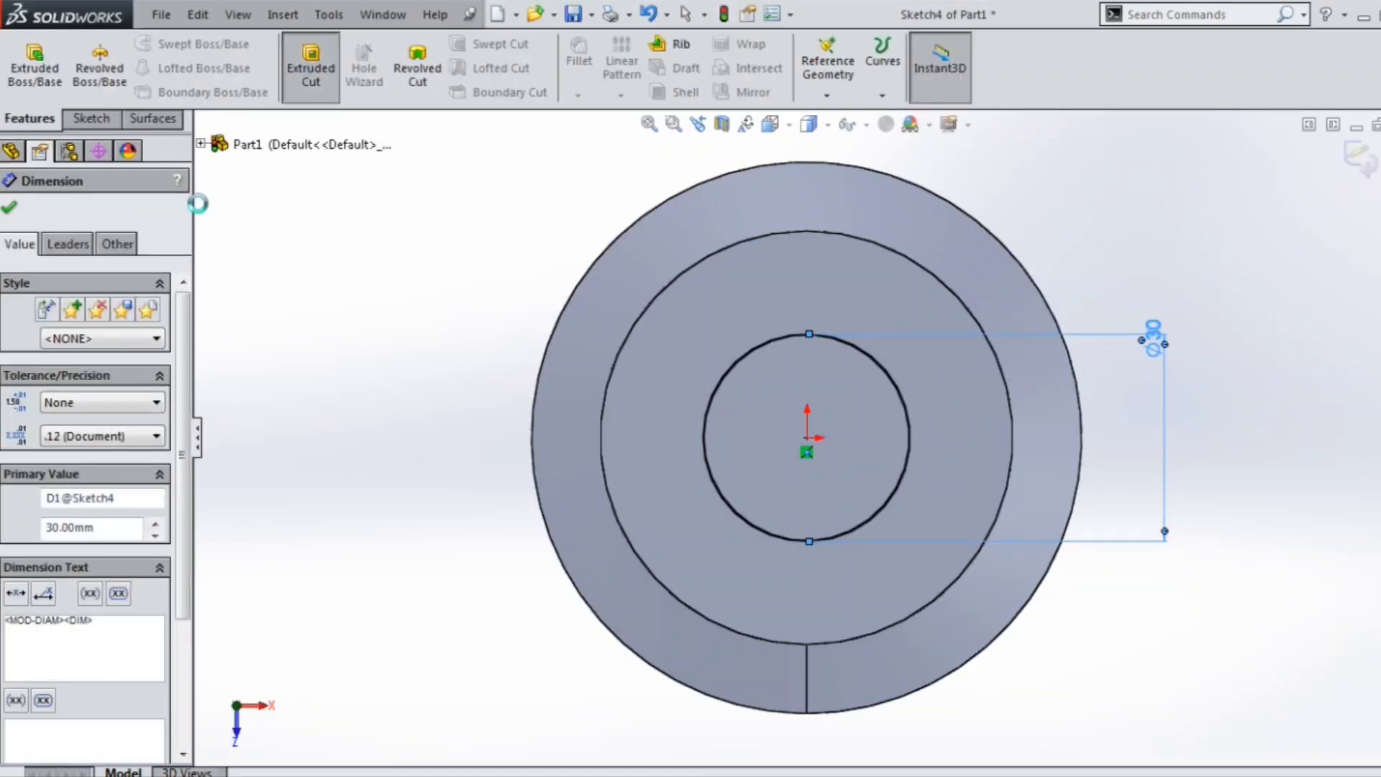
left_click(107, 329)
left_click(72, 356)
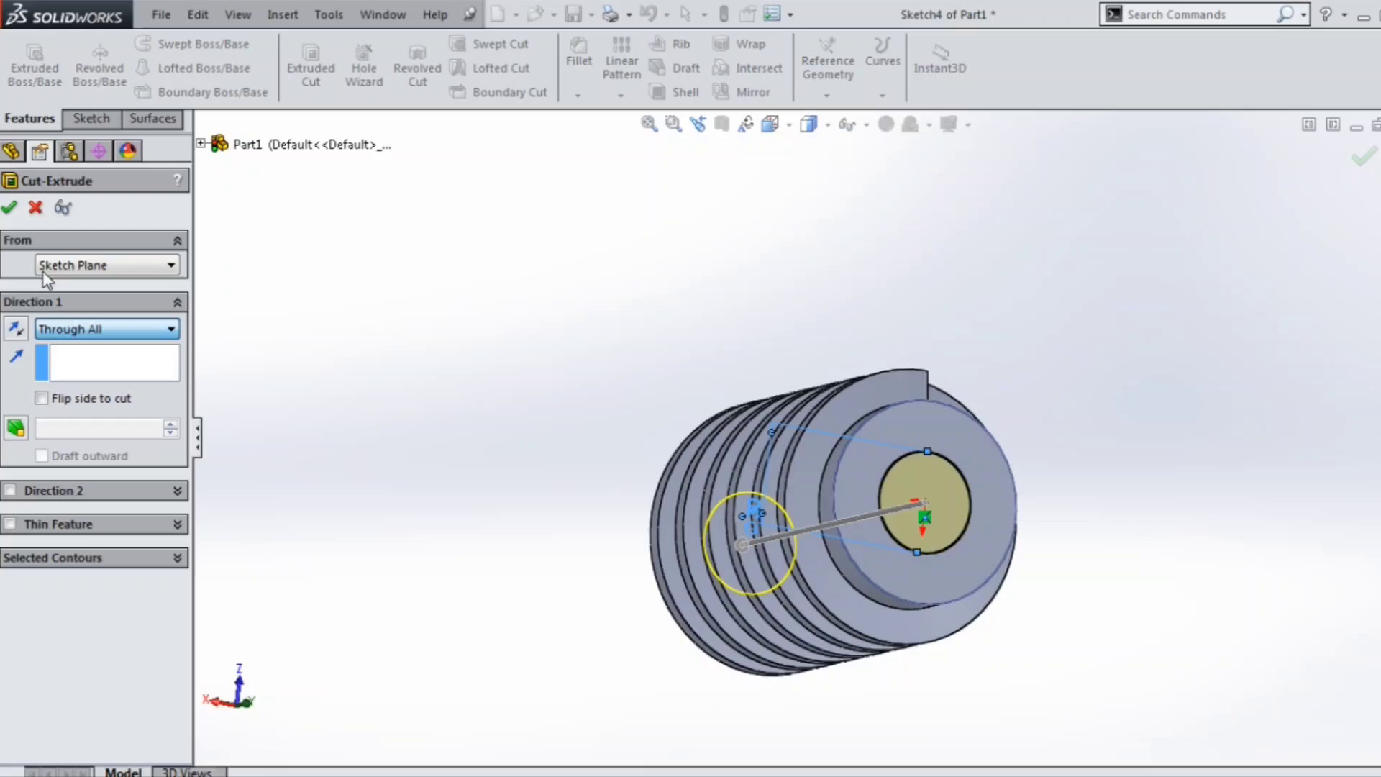
left_click(8, 208)
- Start a sketch on the bored end face and draw a rectangle about 2 mm wide and 8 mm tall across the bore's upper edge
scroll(994, 506, "down", 5)
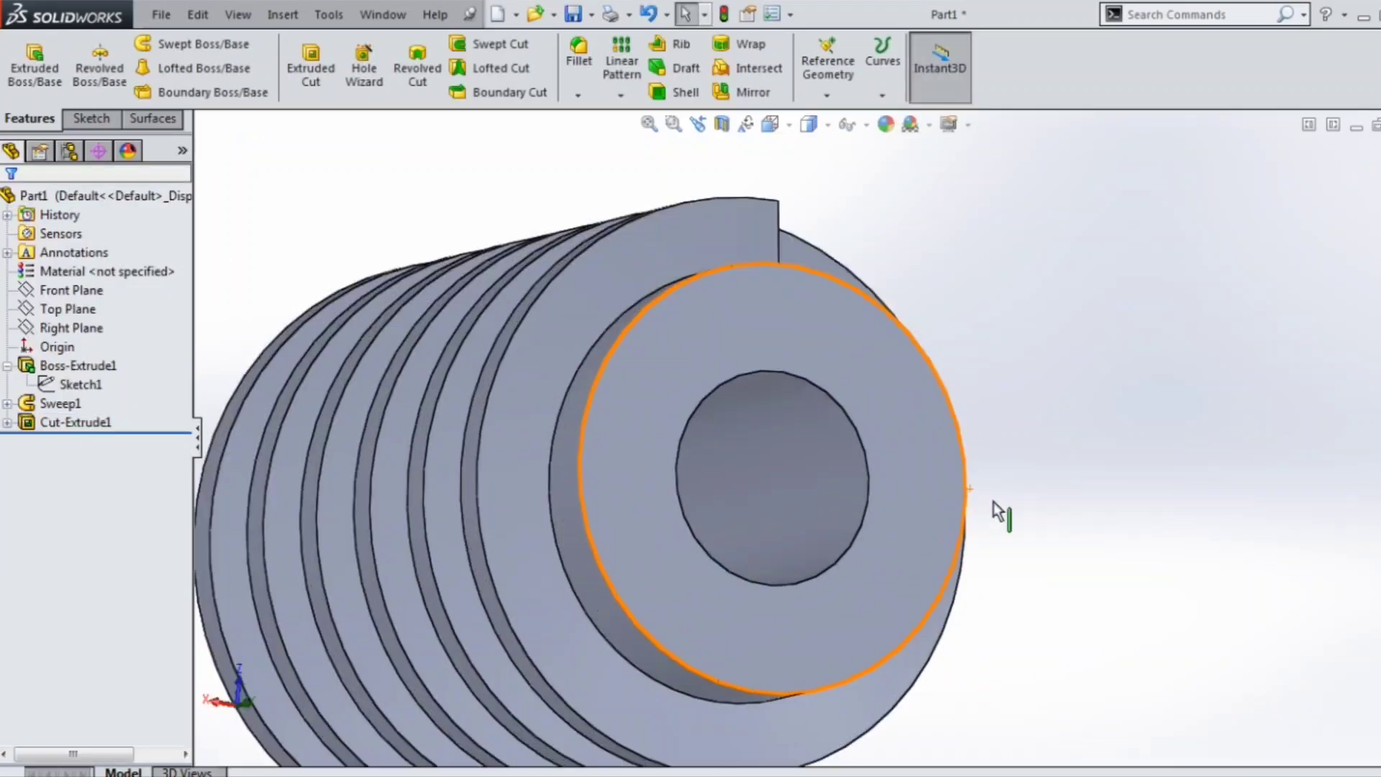
left_click(856, 377)
left_click(1035, 314)
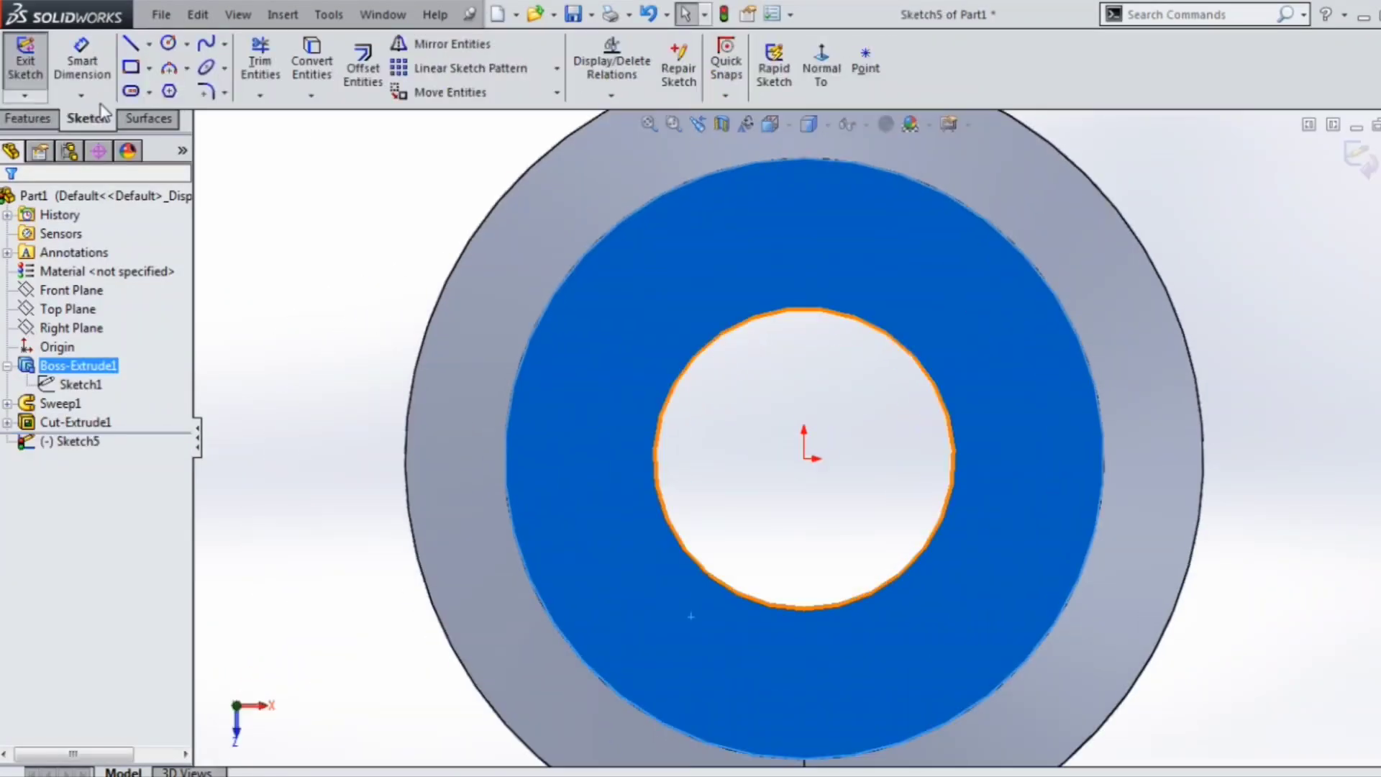
left_click(131, 67)
left_click(804, 256)
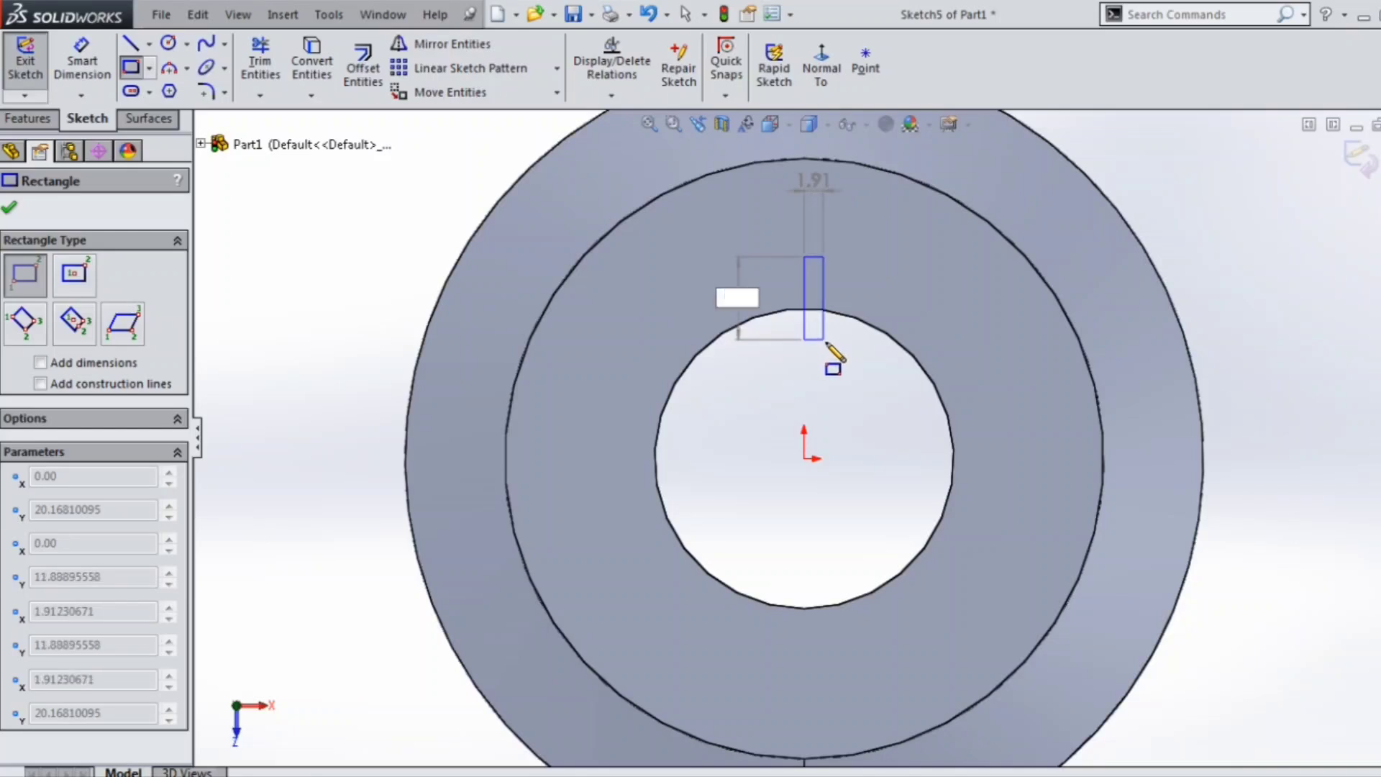
left_click(824, 340)
- Draw a centreline about 25 mm long upward from the origin past the rectangle and constrain it to vertical
left_click(149, 44)
left_click(173, 89)
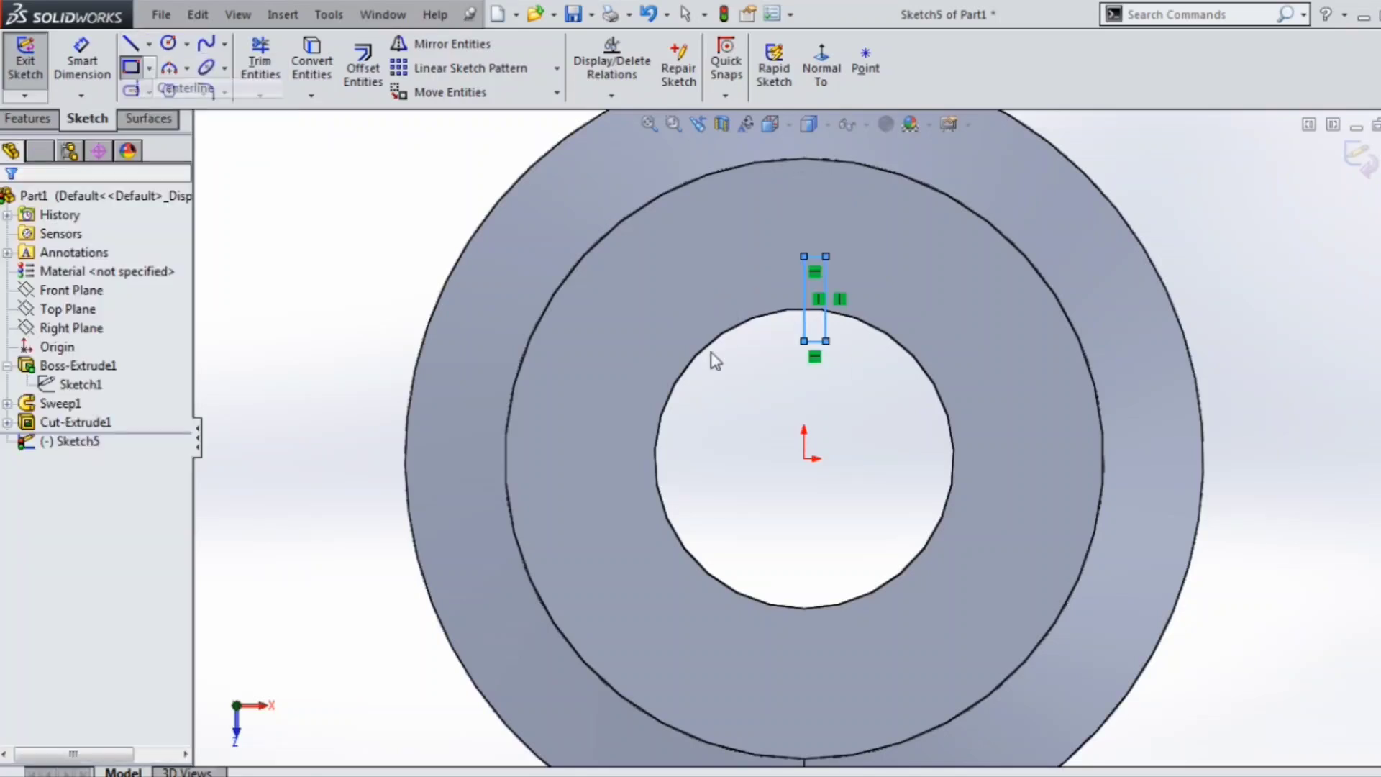
left_click(804, 458)
left_click(798, 207)
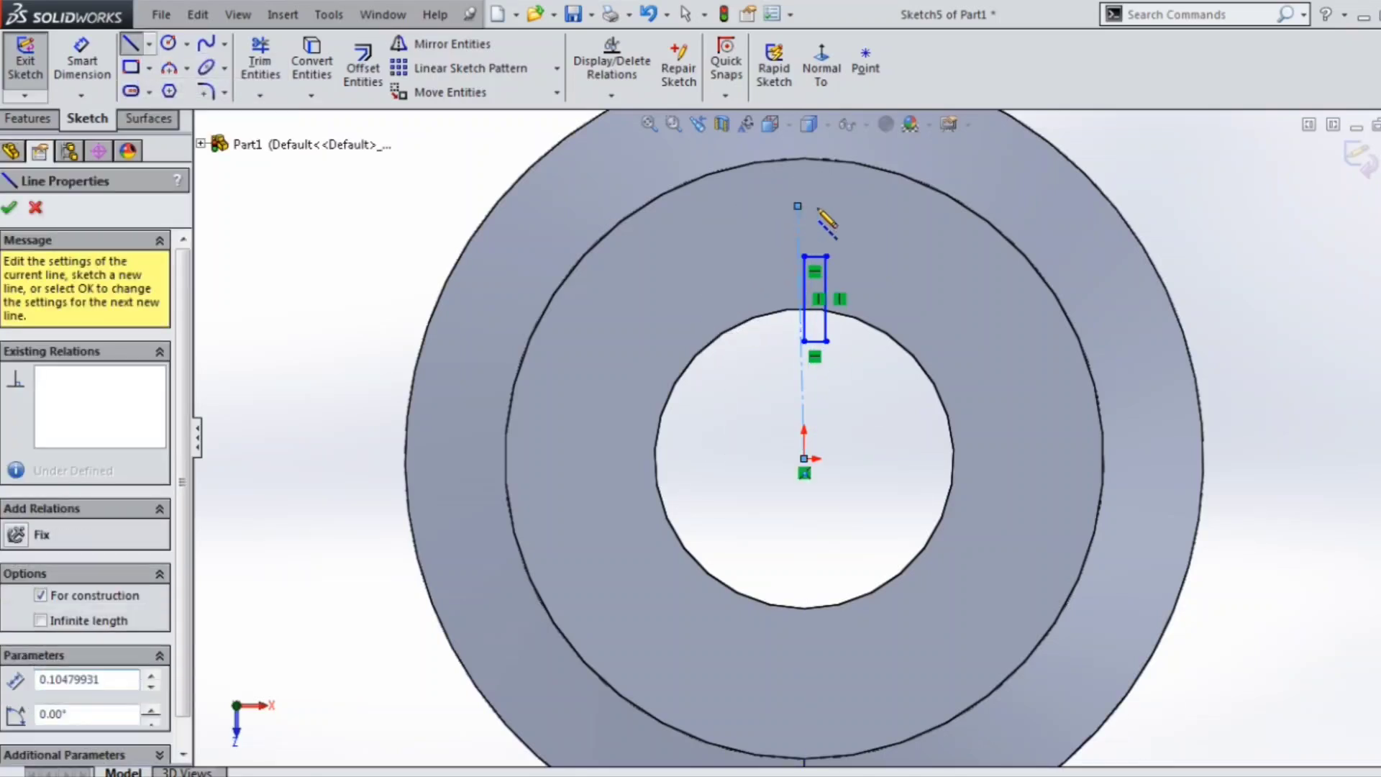
key("Escape")
left_click(799, 244)
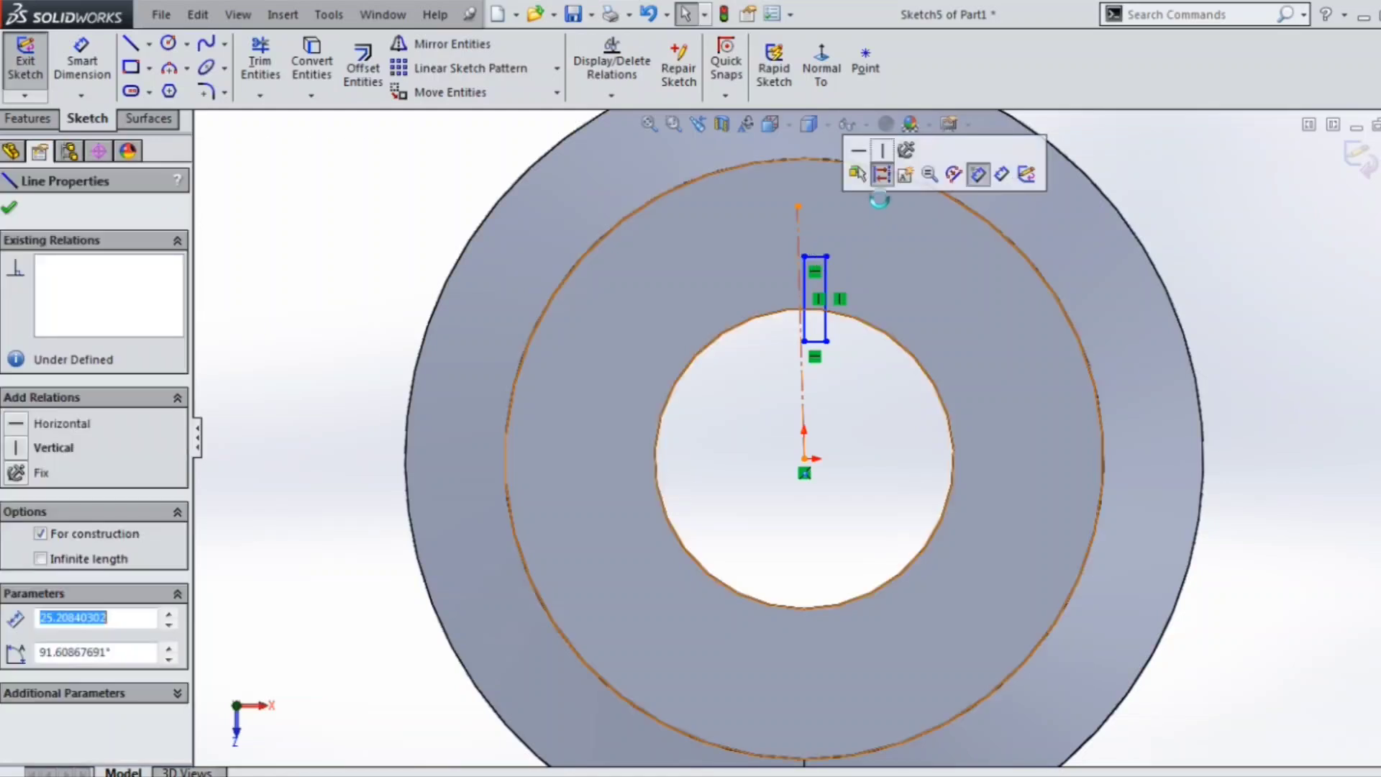
left_click(882, 153)
key("Escape")
- Widen the rectangle across the centreline and make its two vertical sides symmetric about it
scroll(825, 279, "down", 4)
left_click_drag(782, 413, 729, 414)
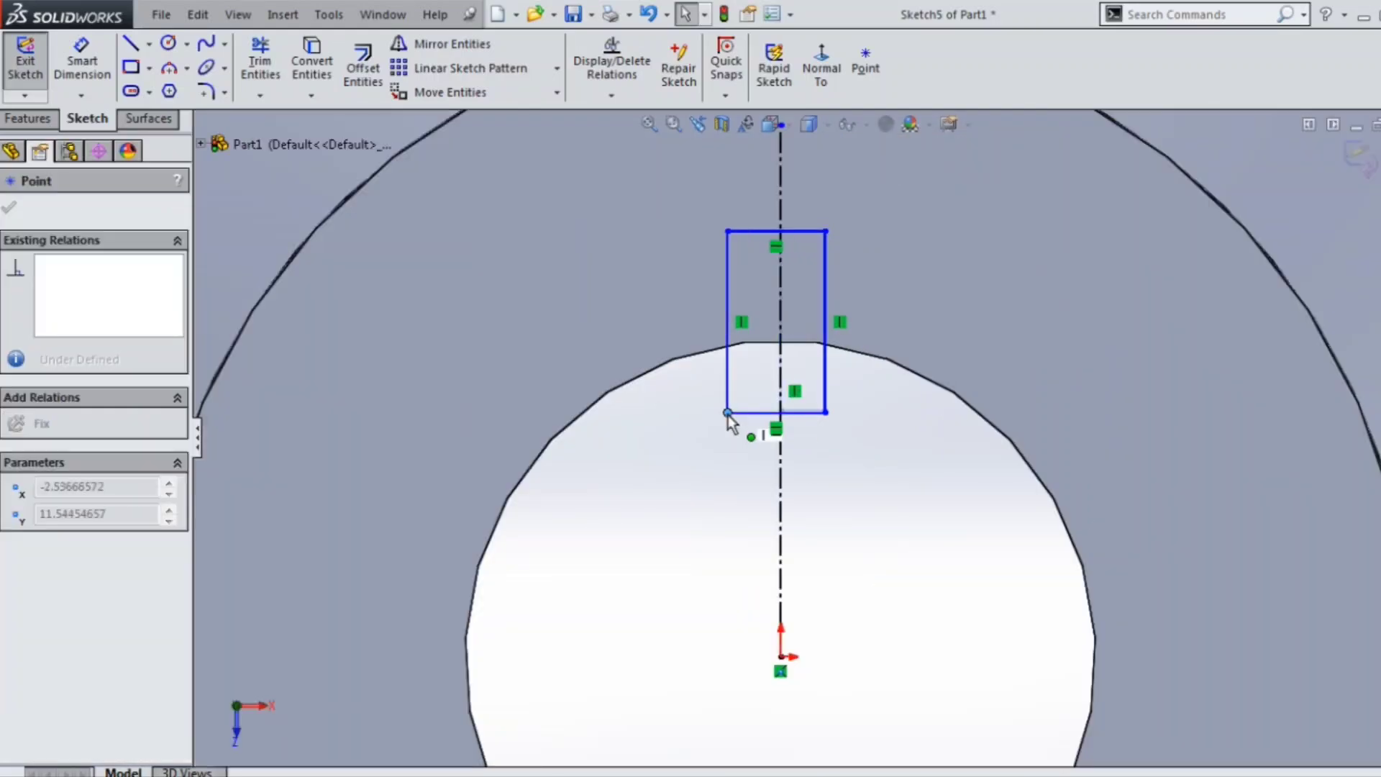
left_click_drag(1027, 302, 718, 256)
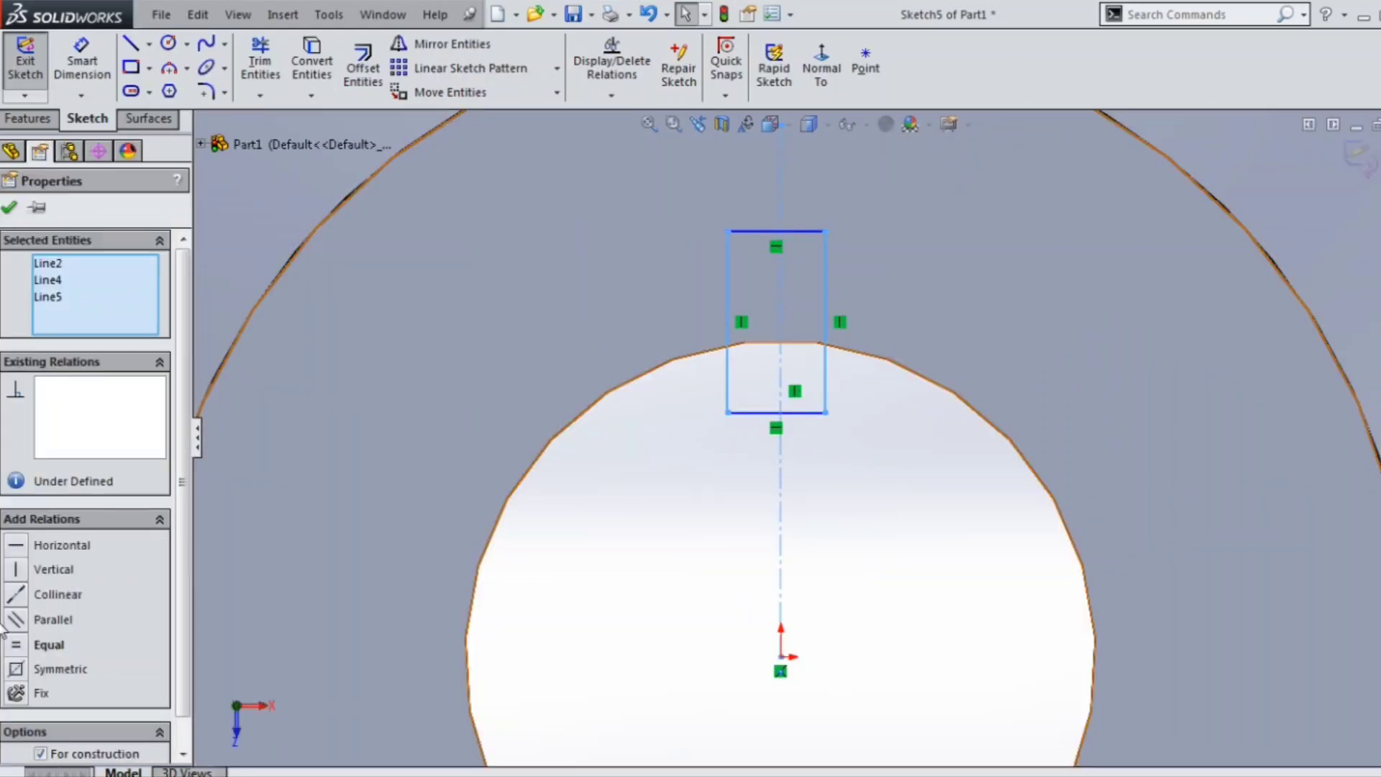
left_click(52, 671)
key("Escape")
- Dimension the rectangle's width as 7 mm
left_click(803, 412)
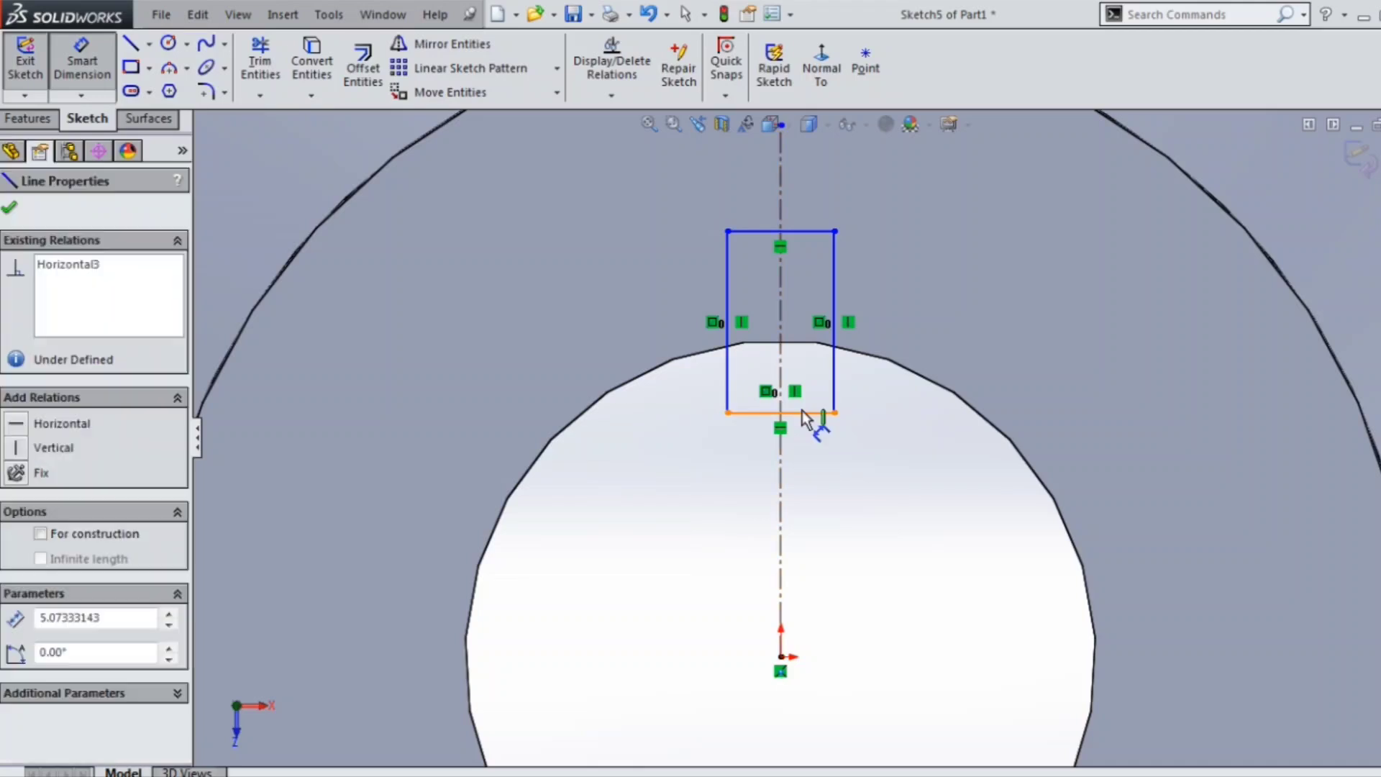
left_click(816, 481)
type("7")
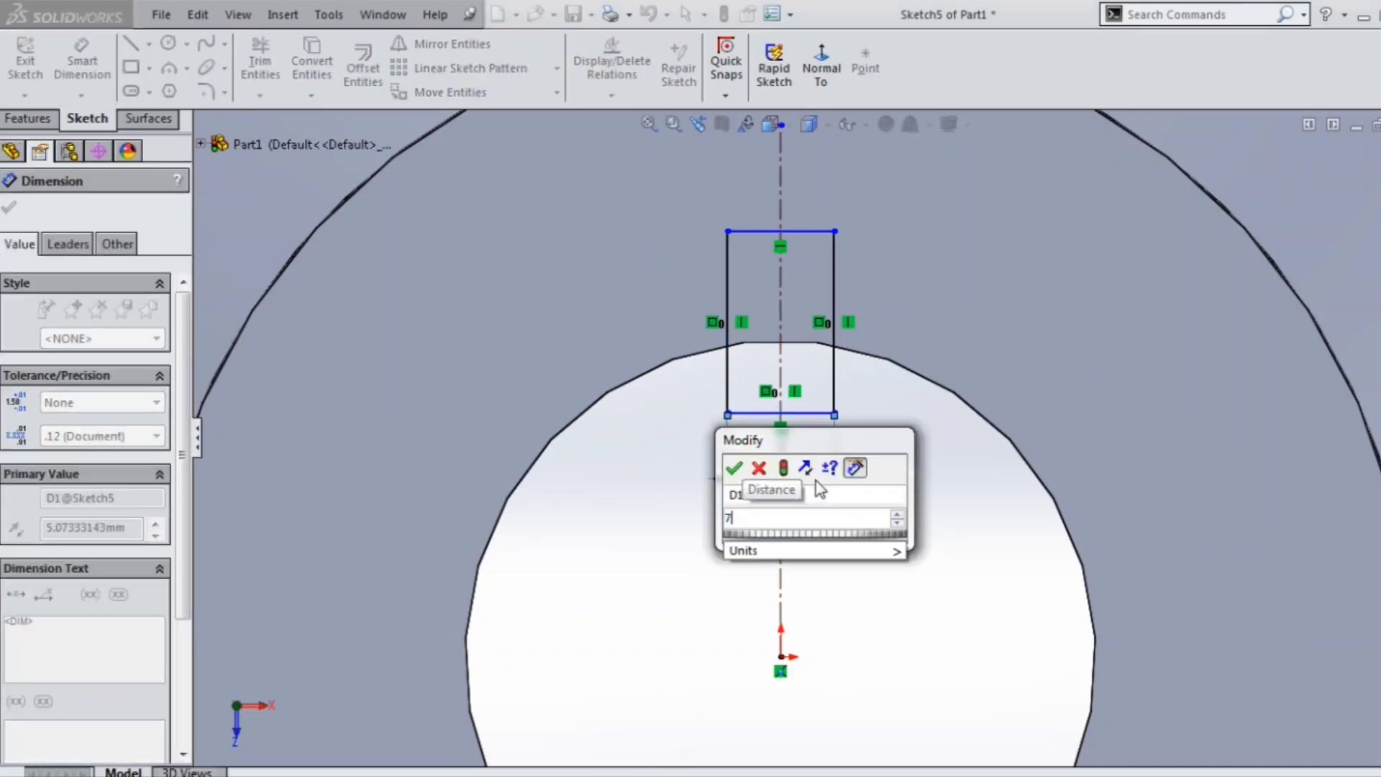
left_click(734, 468)
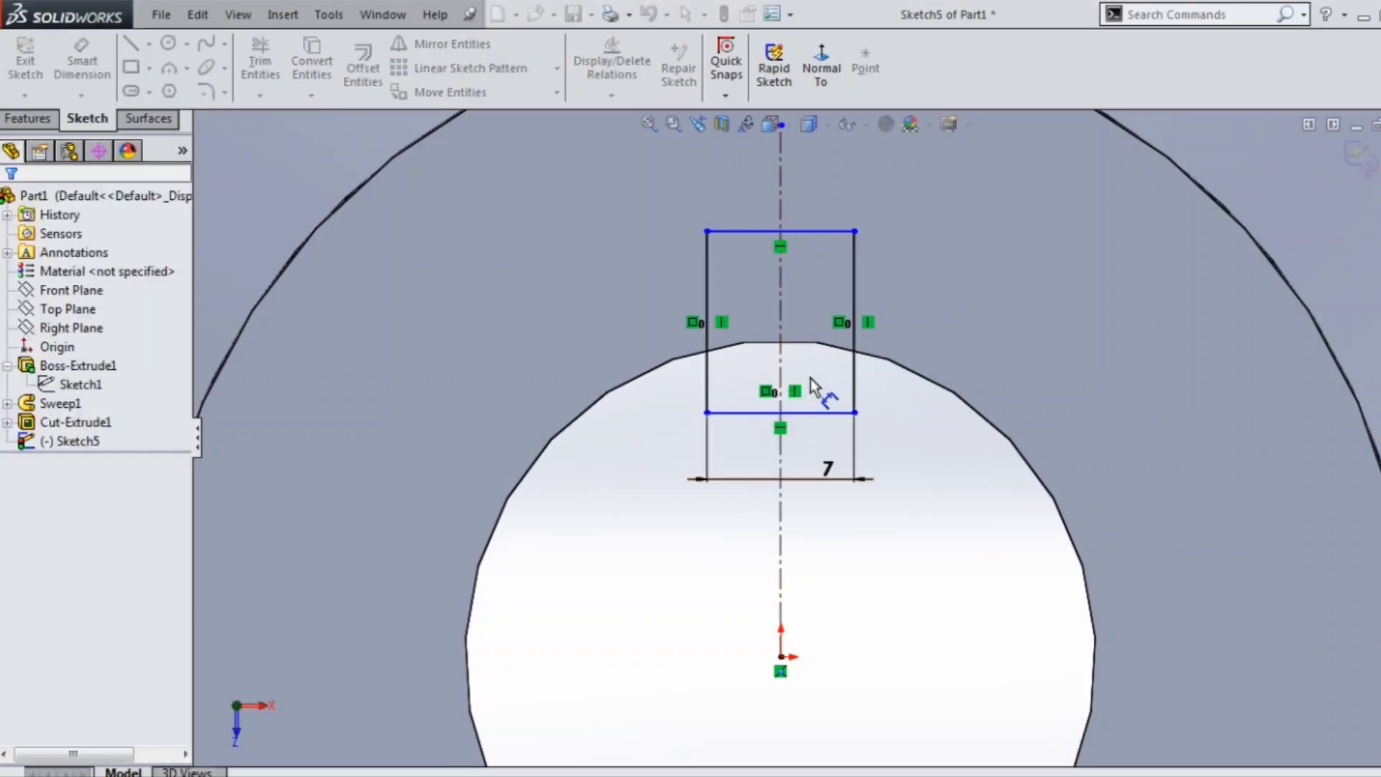
- Dimension the distance from the rectangle's top edge to the bore, changing the arc condition to measure to the bore's nearest edge instead of its centre
left_click(814, 232)
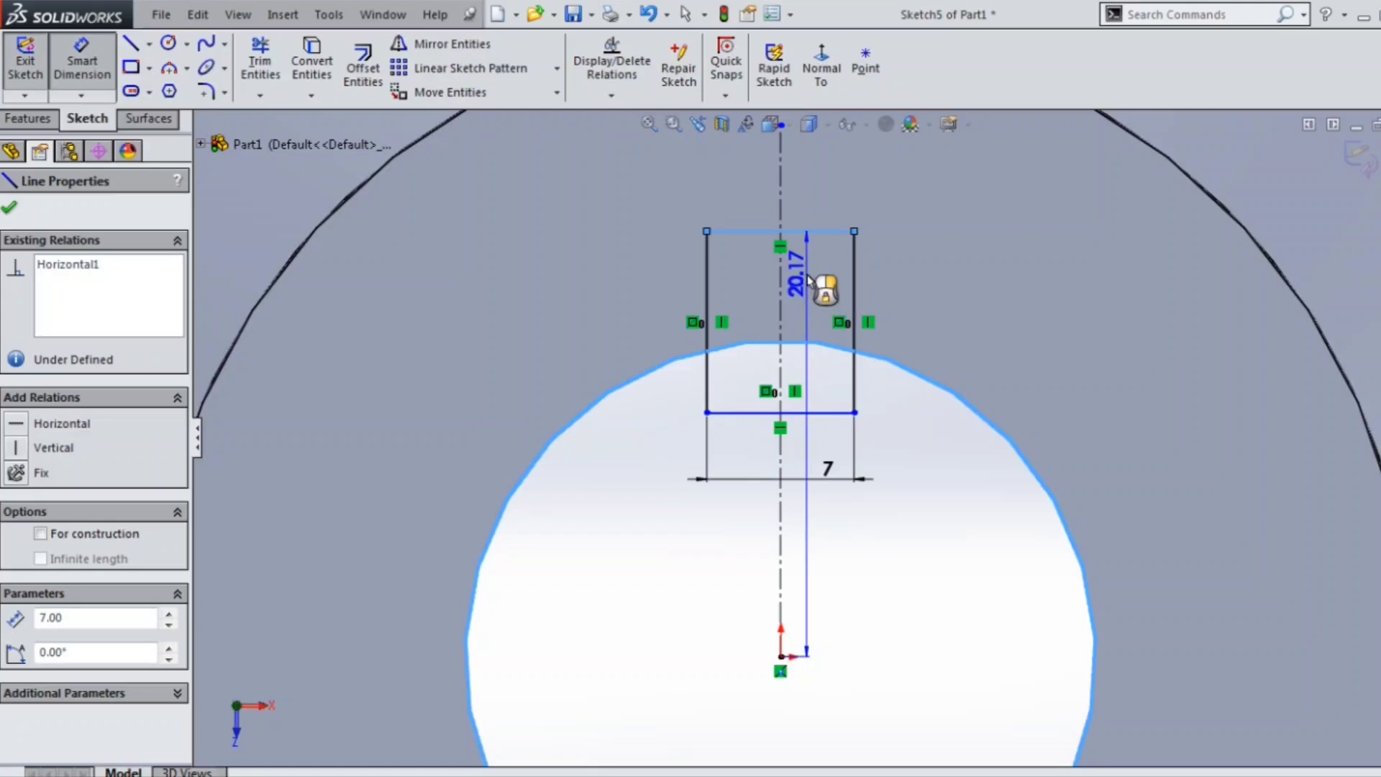
left_click(892, 467)
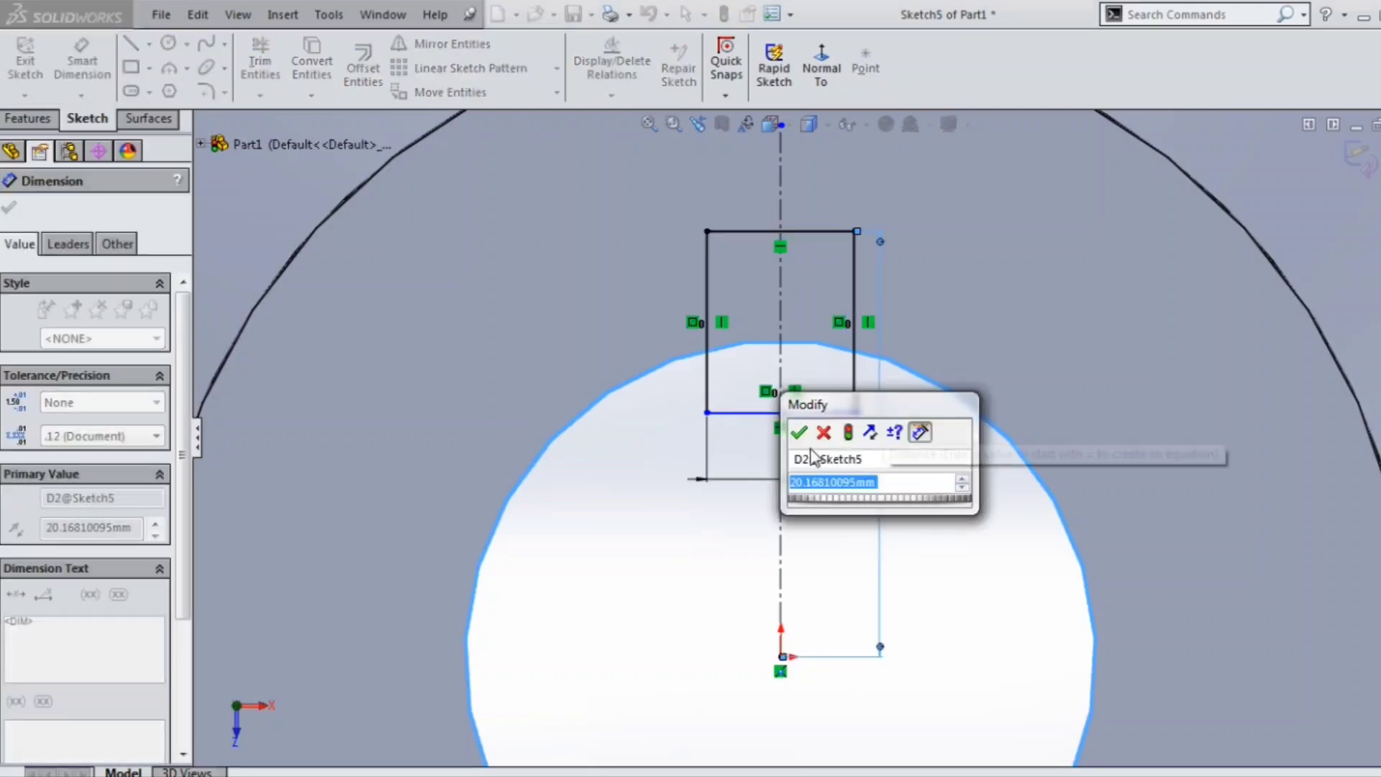
left_click(798, 432)
left_click(68, 243)
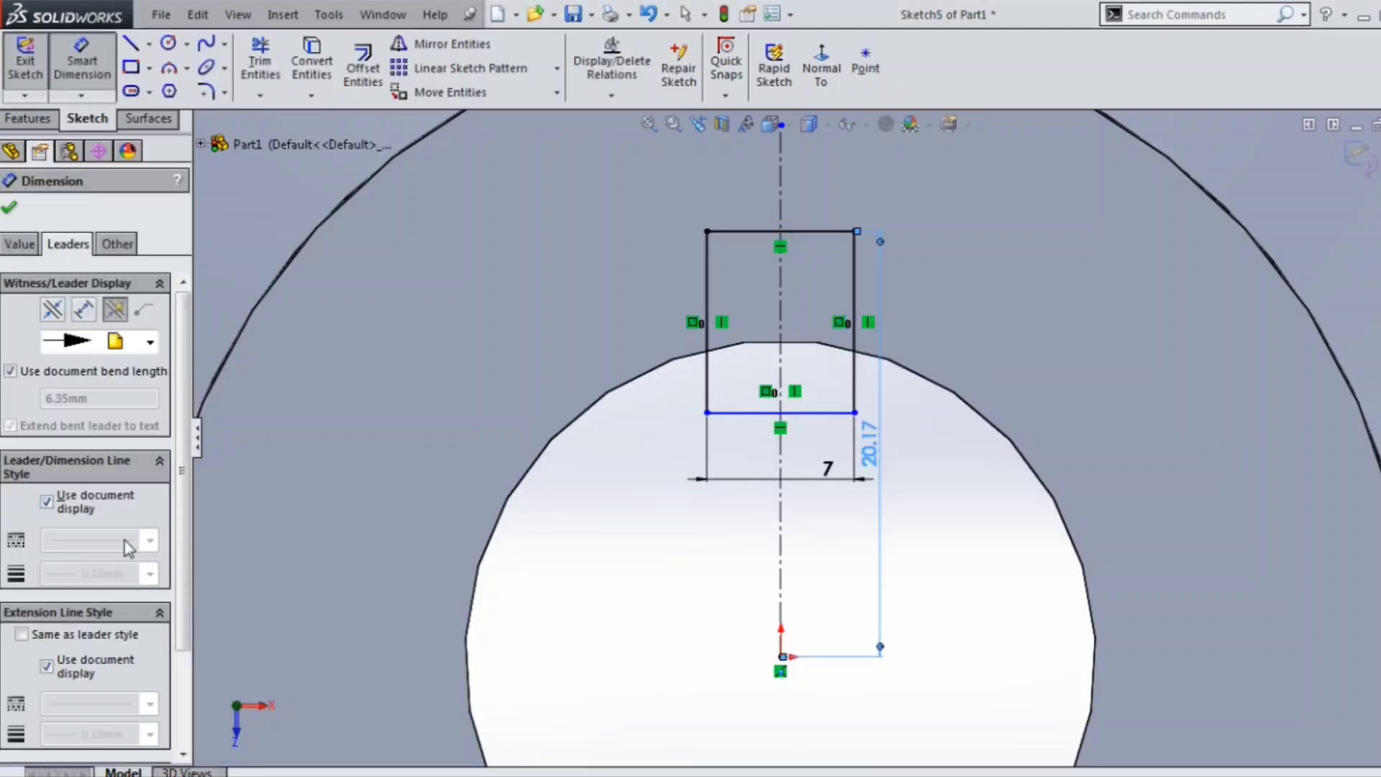
scroll(174, 542, "down", 3)
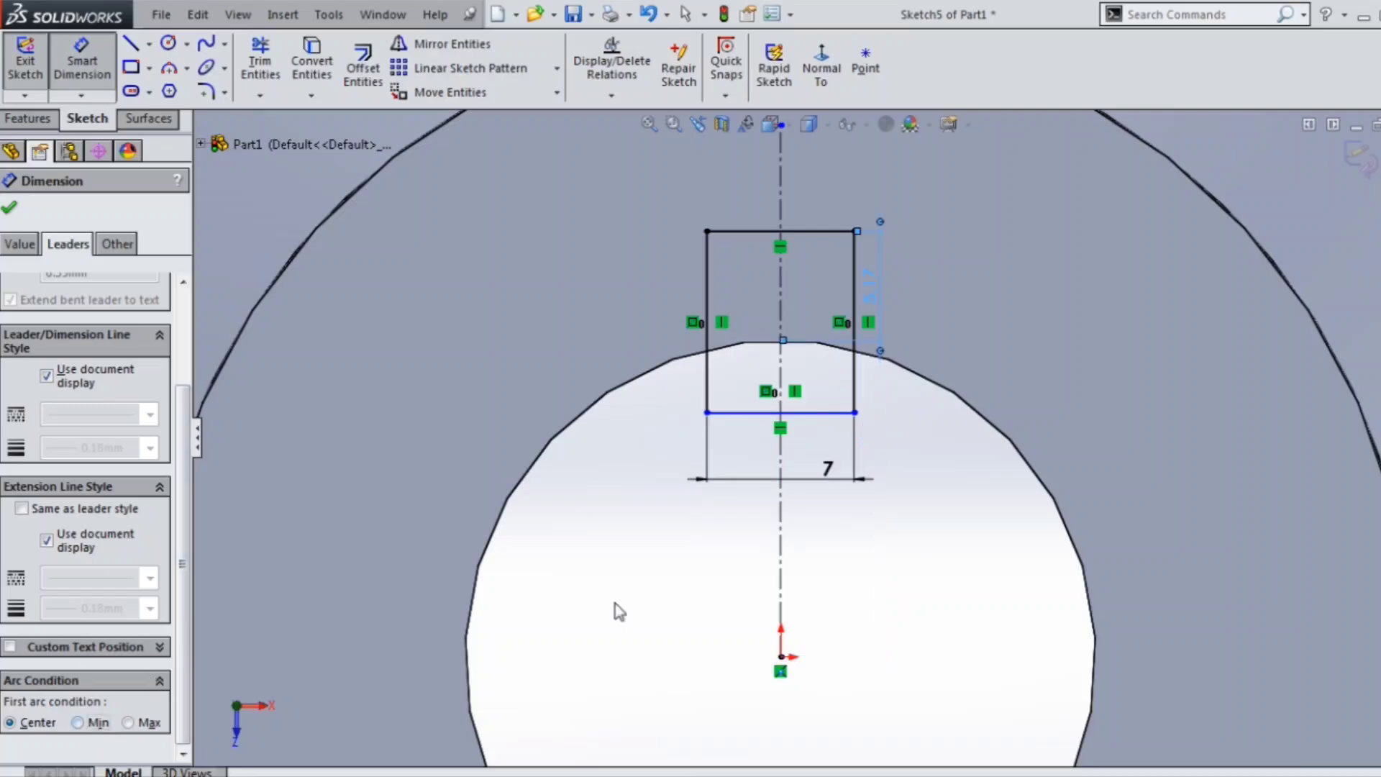
left_click(857, 531)
- Set the distance between the bore's edge and the rectangle's top edge to 8 mm
double_click(869, 282)
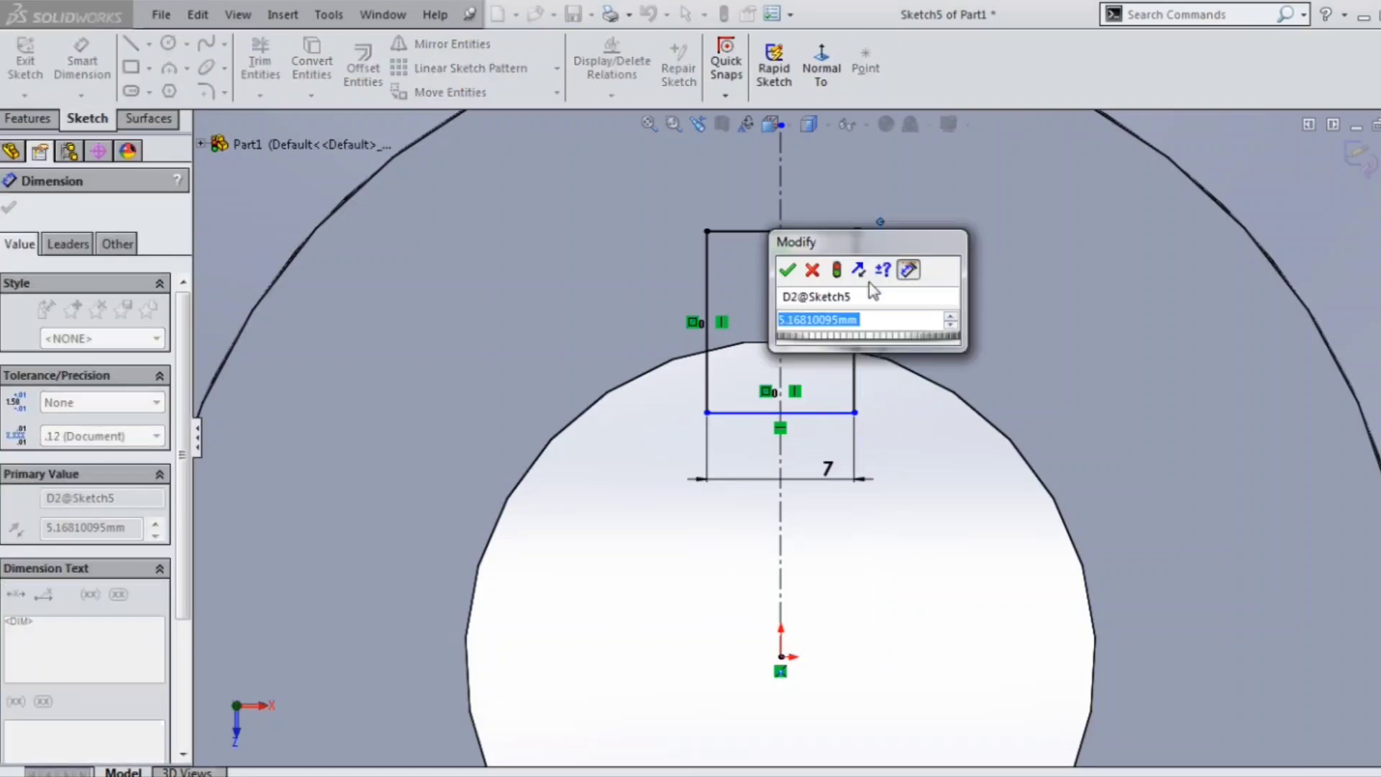
type("8")
key("Return")
left_click(552, 489)
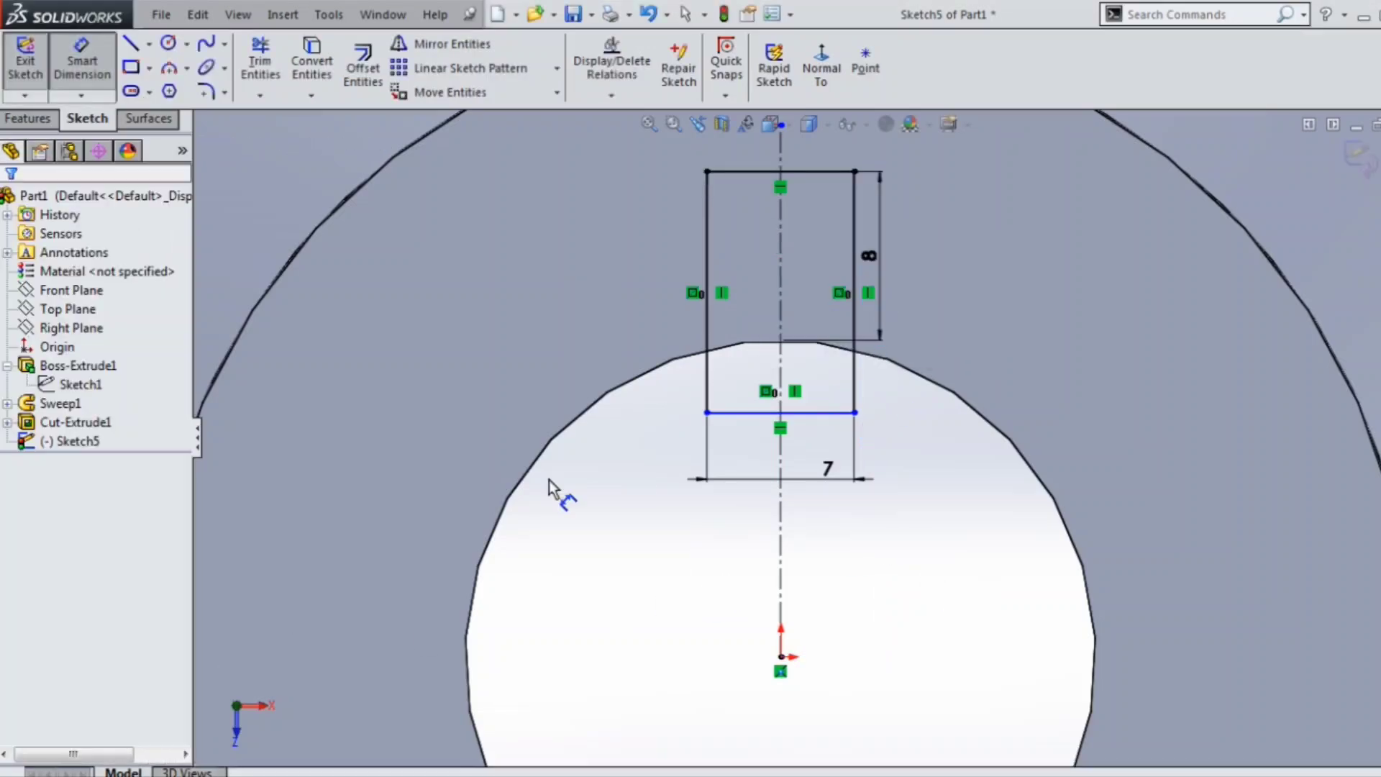
- Cut-extrude the rectangle with the Through All end condition to make a keyway along the bore
left_click(30, 119)
left_click(311, 69)
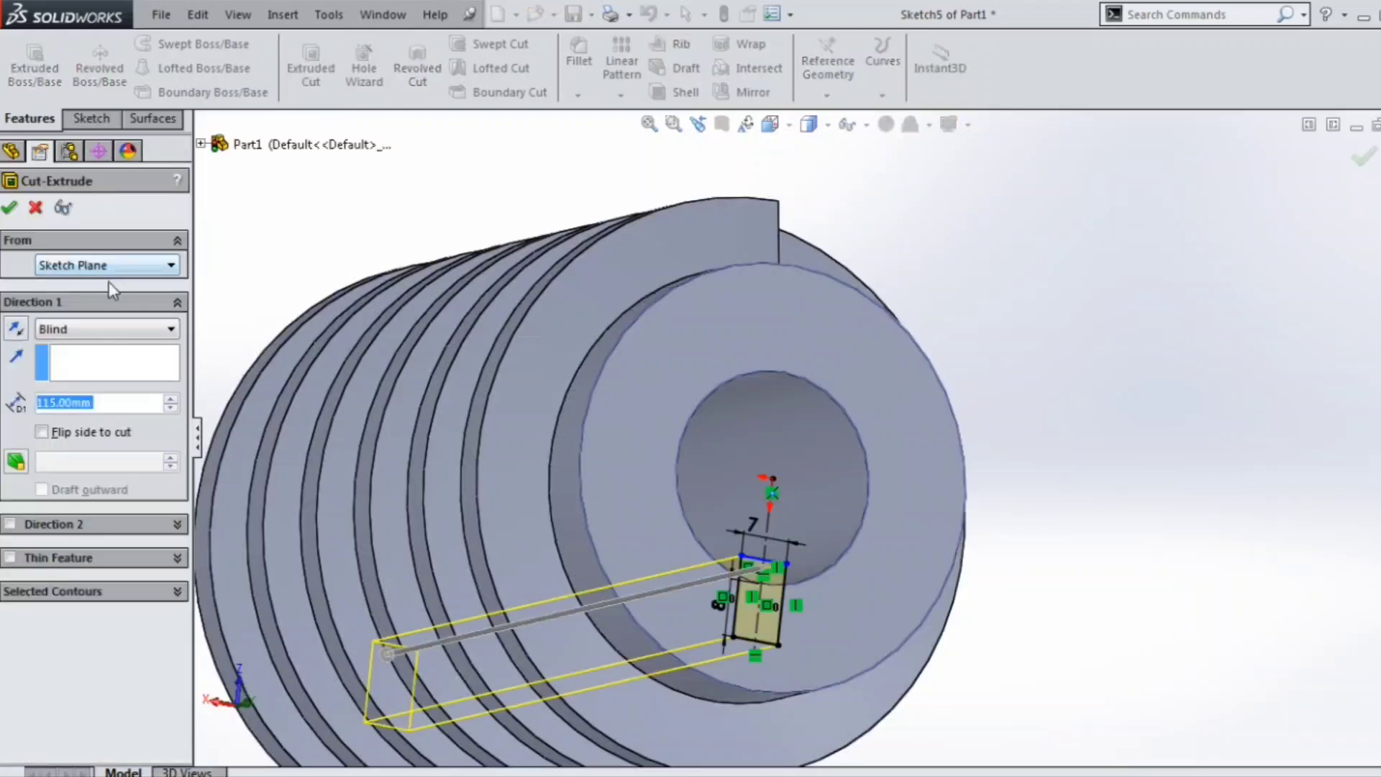
left_click(115, 329)
left_click(72, 359)
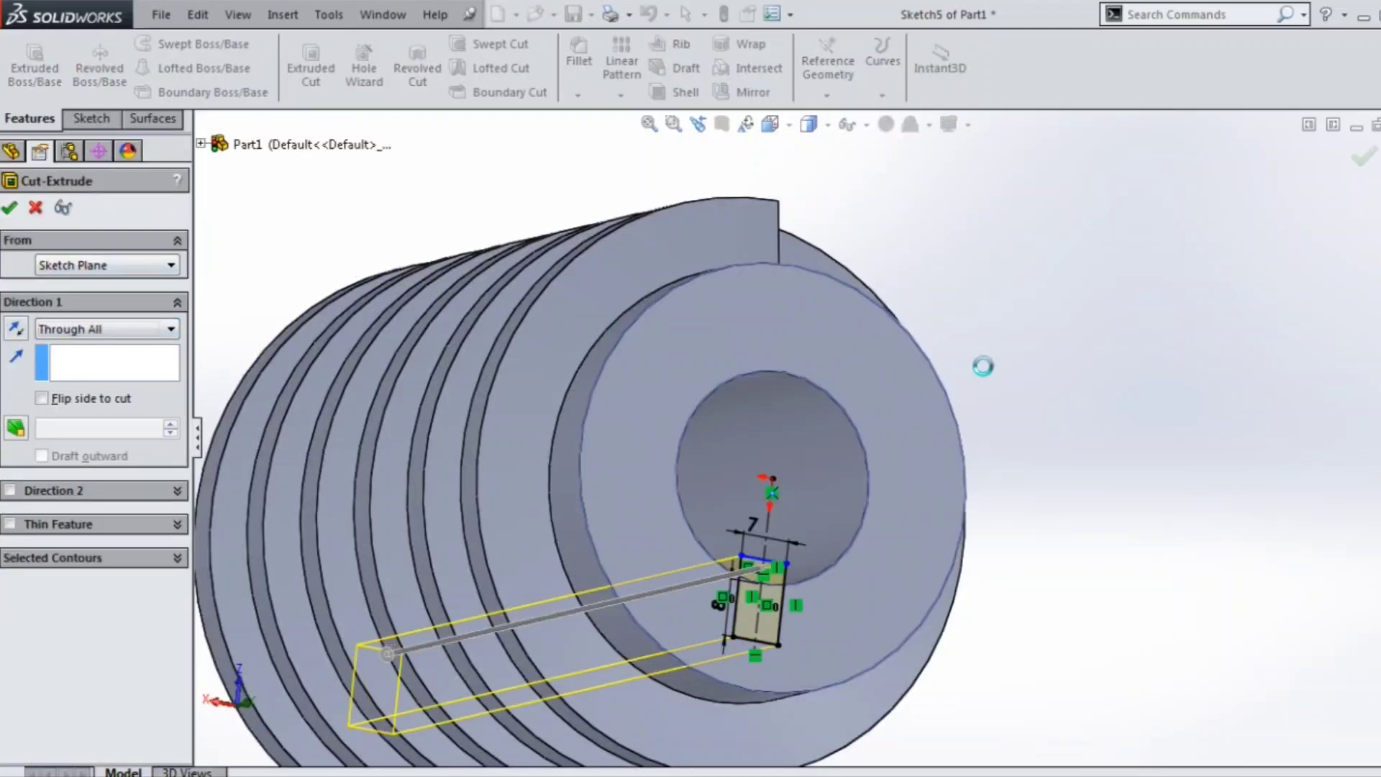
middle_click_drag(1067, 395, 621, 483)
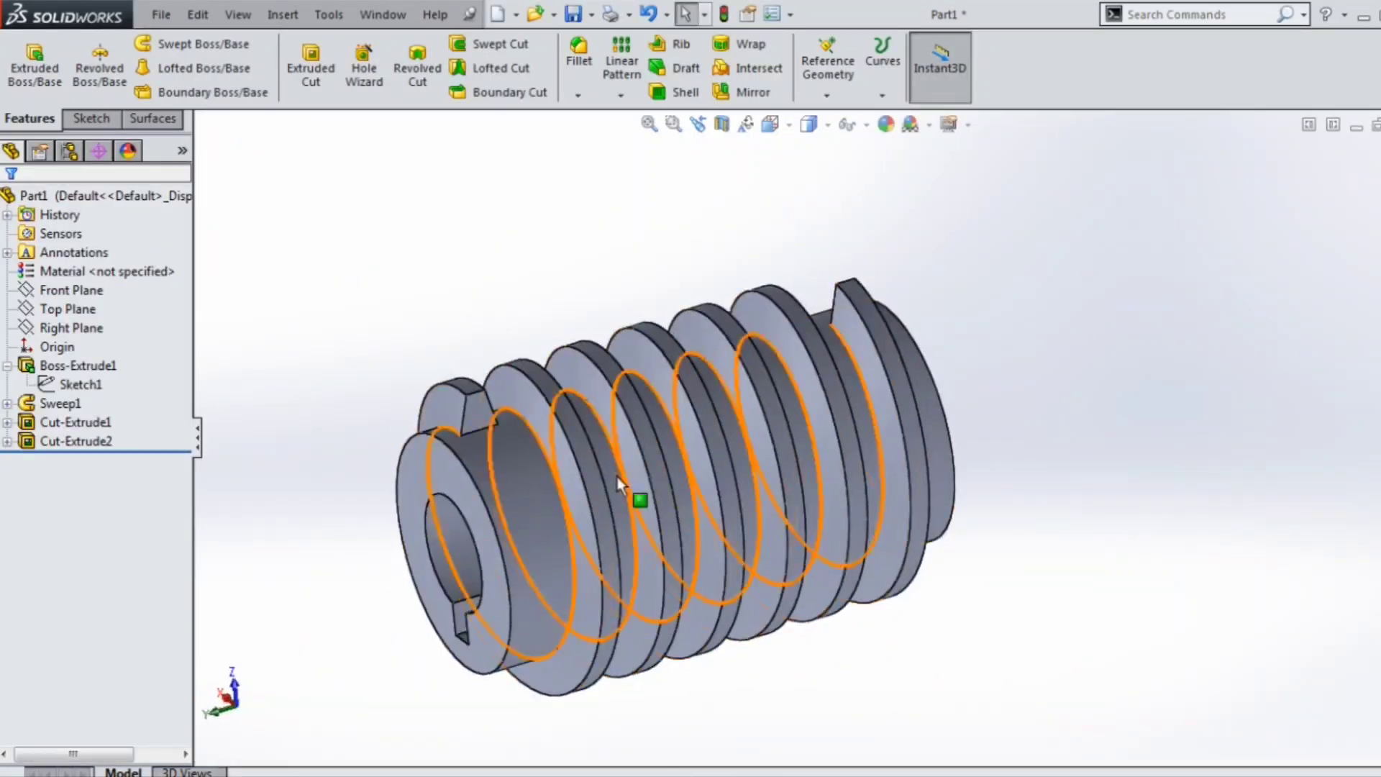
- Fillet the edges where the thread's two end faces meet the shaft with a symmetric 3 mm radius
scroll(620, 483, "up", 3)
left_click(583, 63)
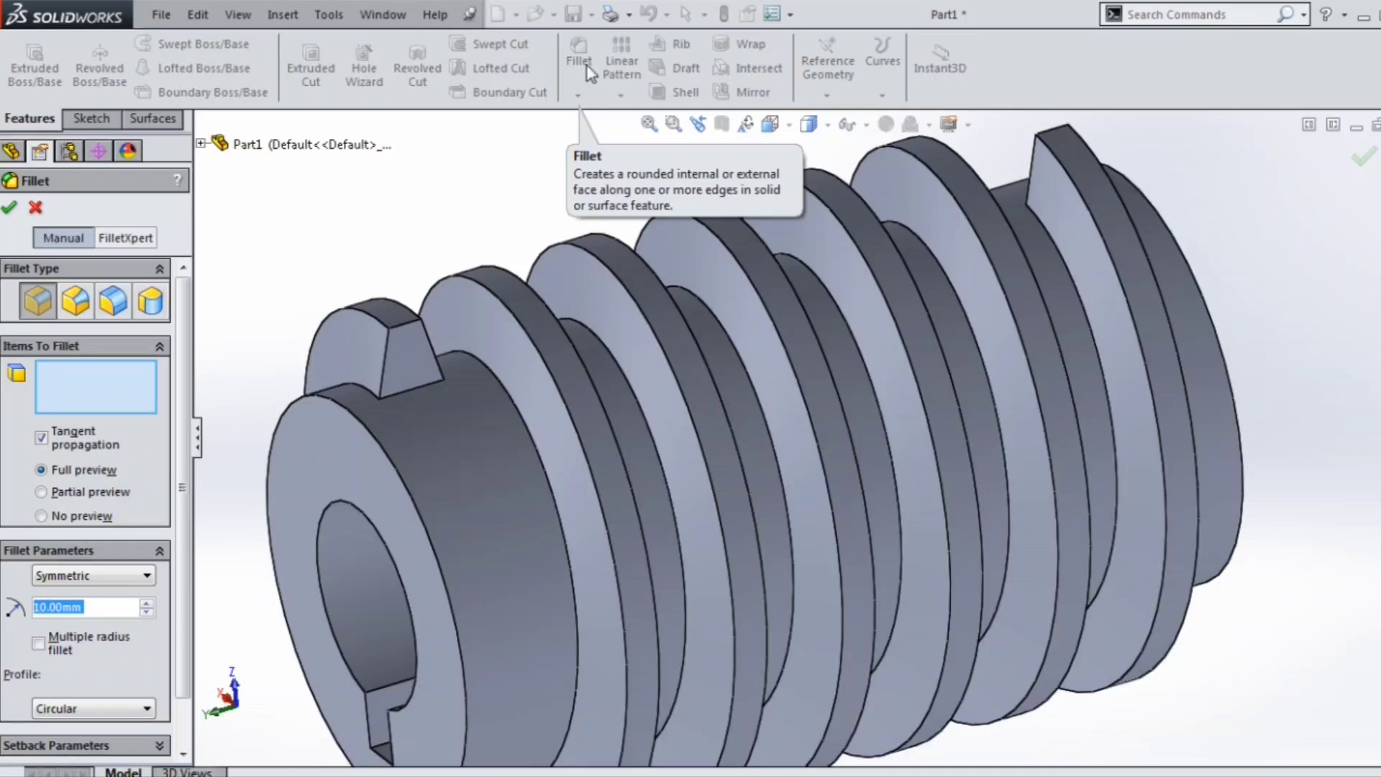
type("5")
key("Return")
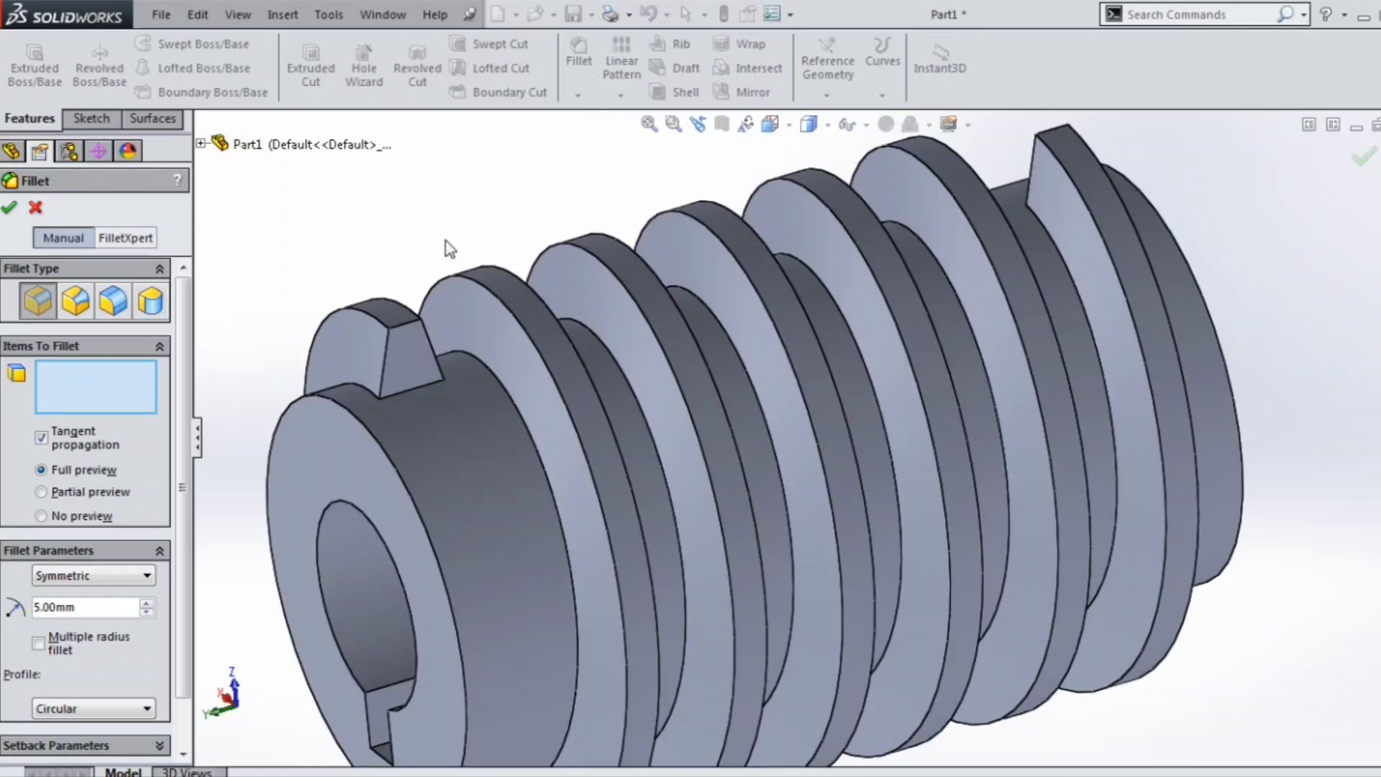
left_click(752, 398)
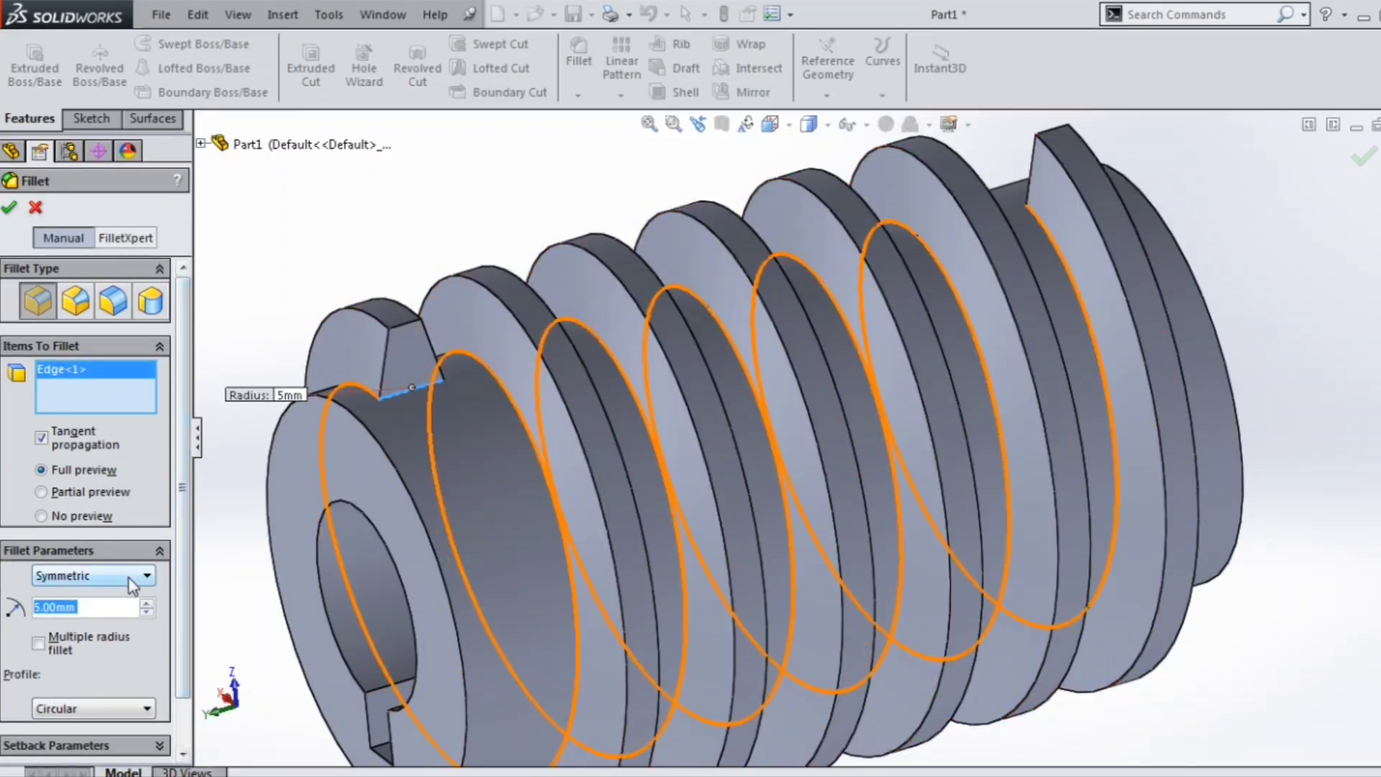
middle_click_drag(1063, 287, 1005, 182)
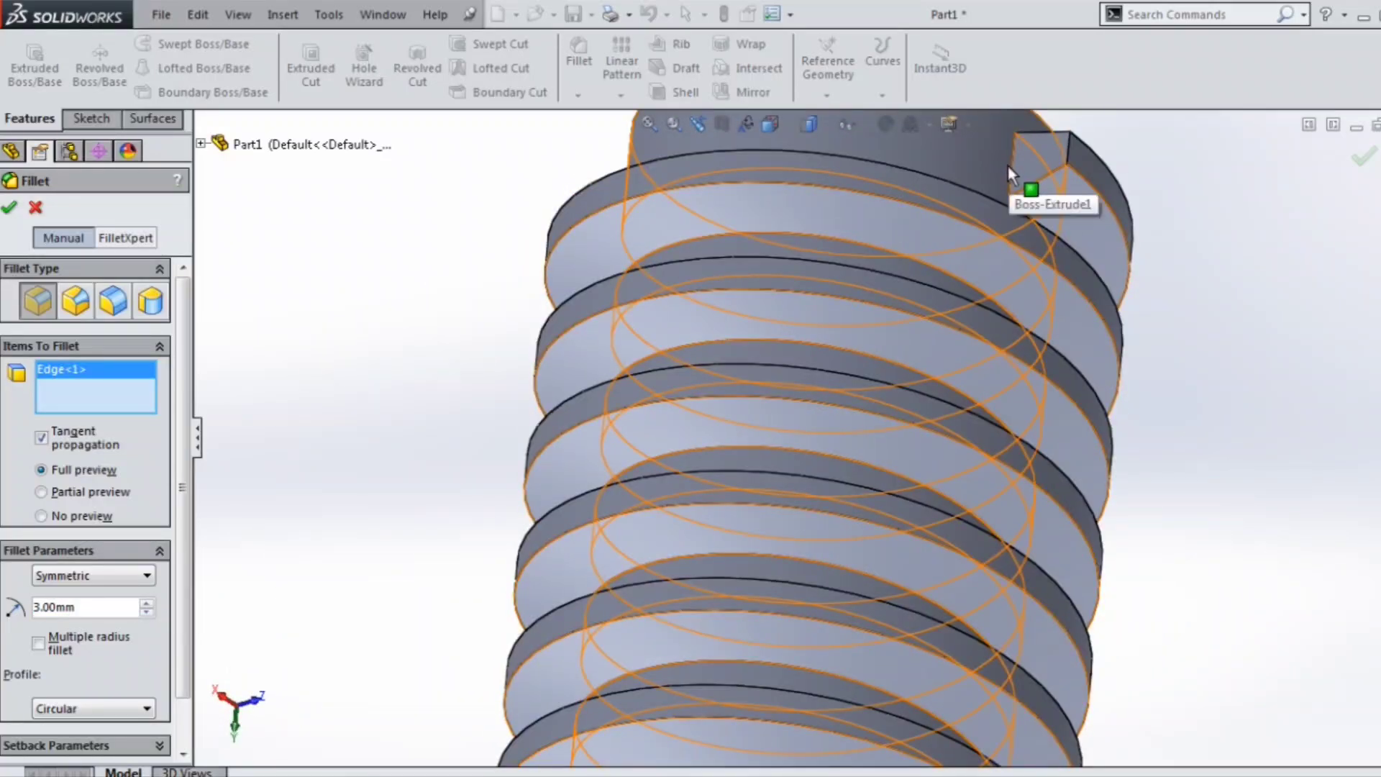
left_click(1015, 172)
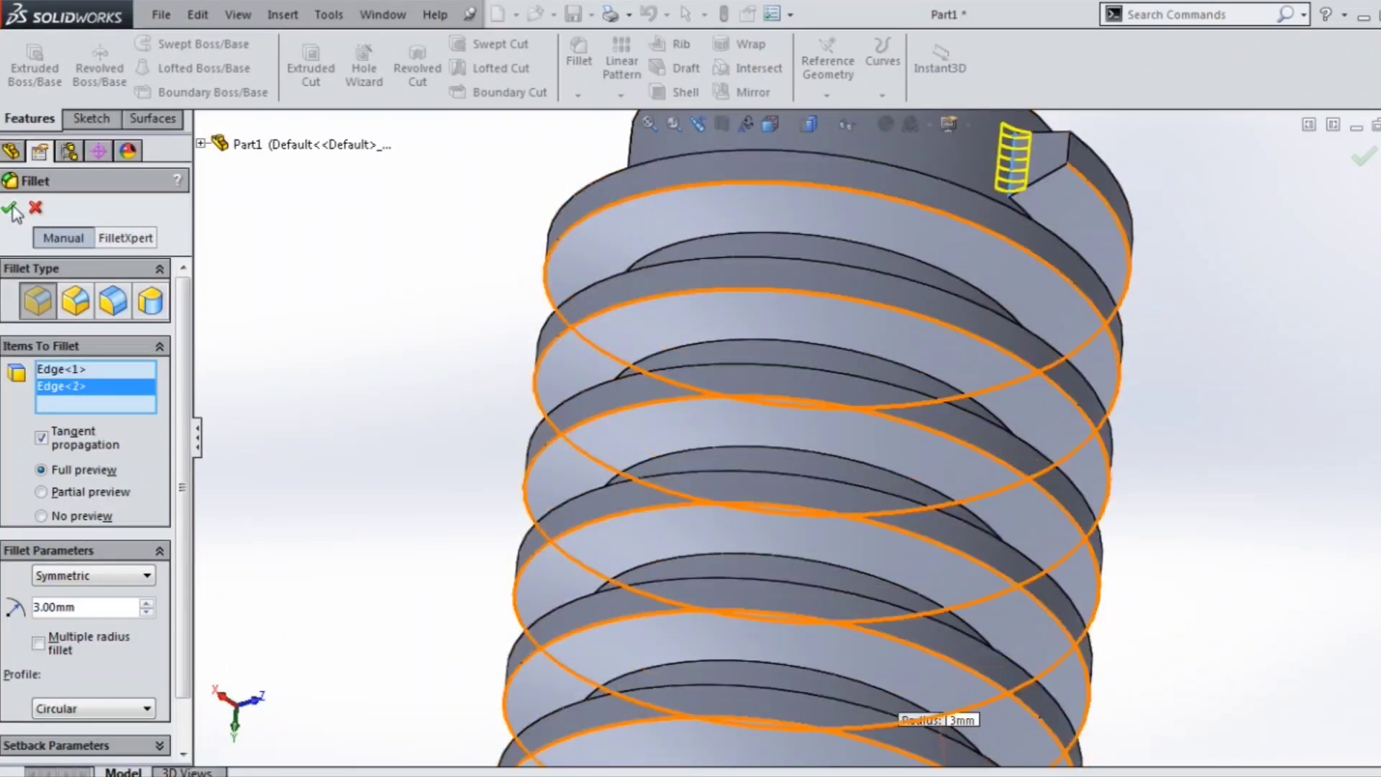
- Start another symmetric fillet with a circular profile and enter a radius below 1 mm
scroll(437, 295, "up", 1)
middle_click_drag(612, 309, 628, 403)
scroll(600, 399, "up", 5)
scroll(628, 403, "down", 3)
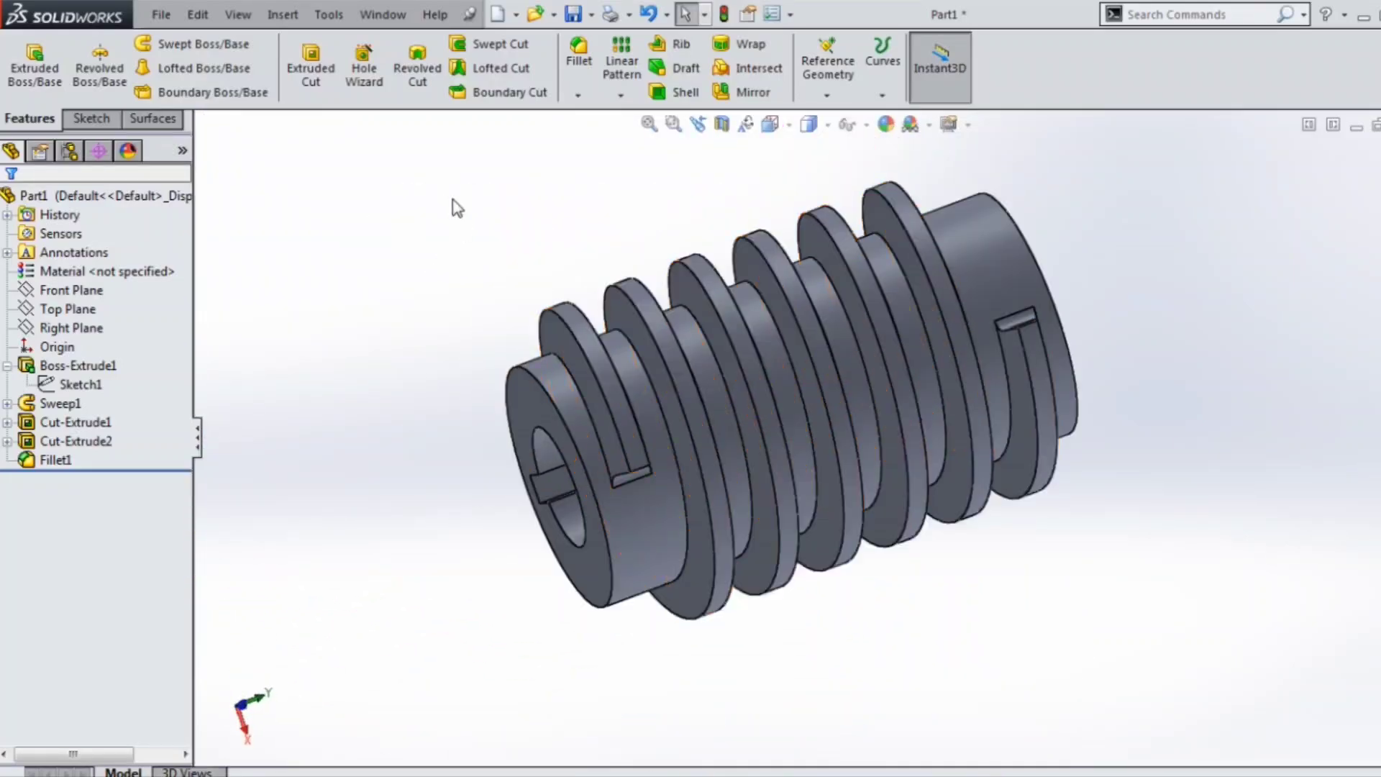
left_click(578, 61)
type("00mm")
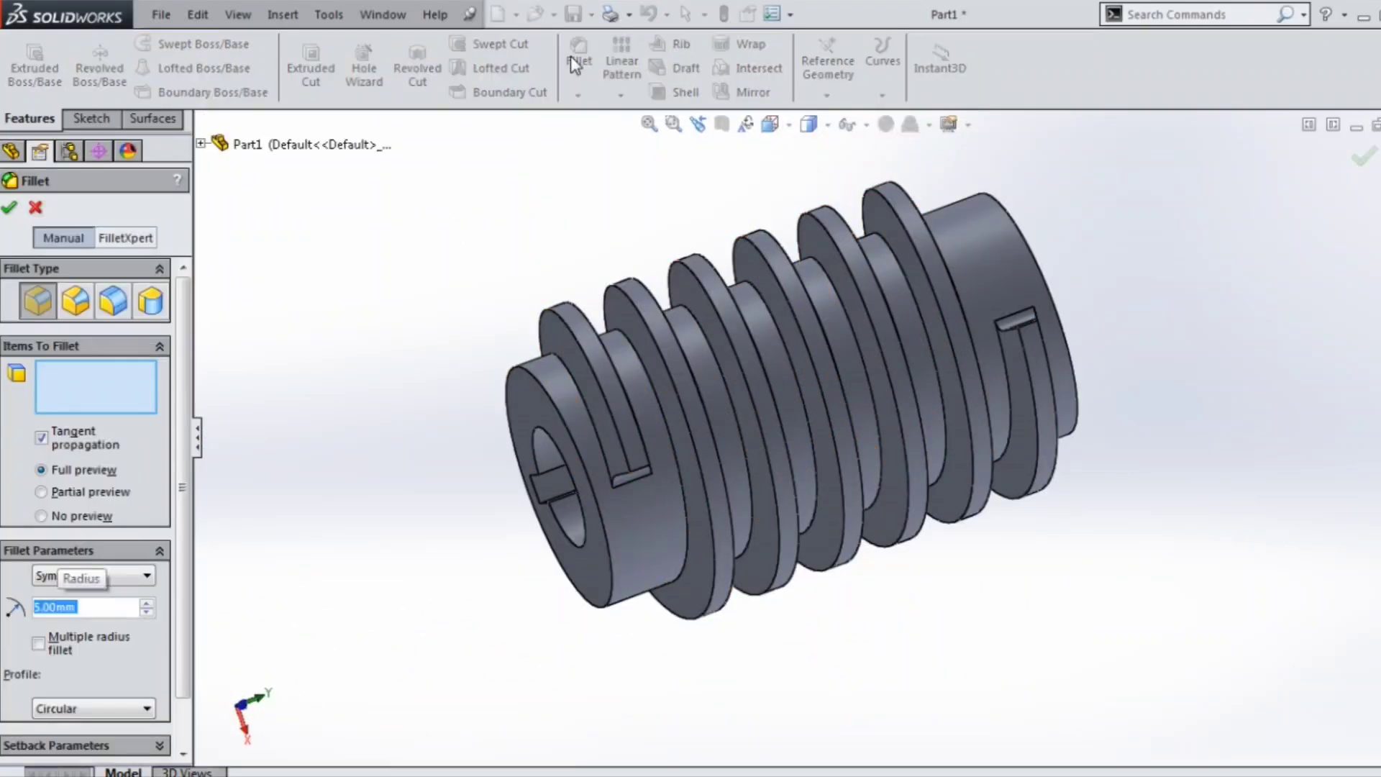
type("0")
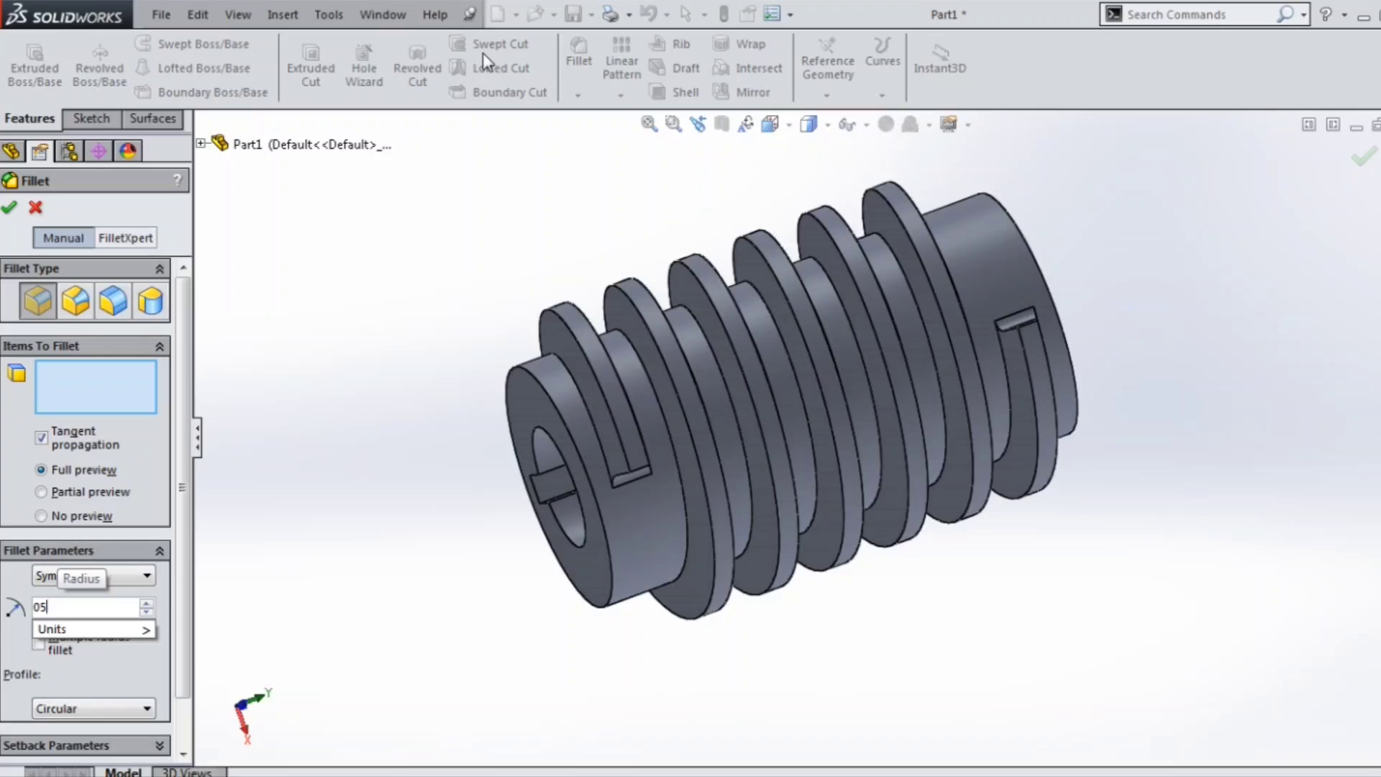
key("BackSpace")
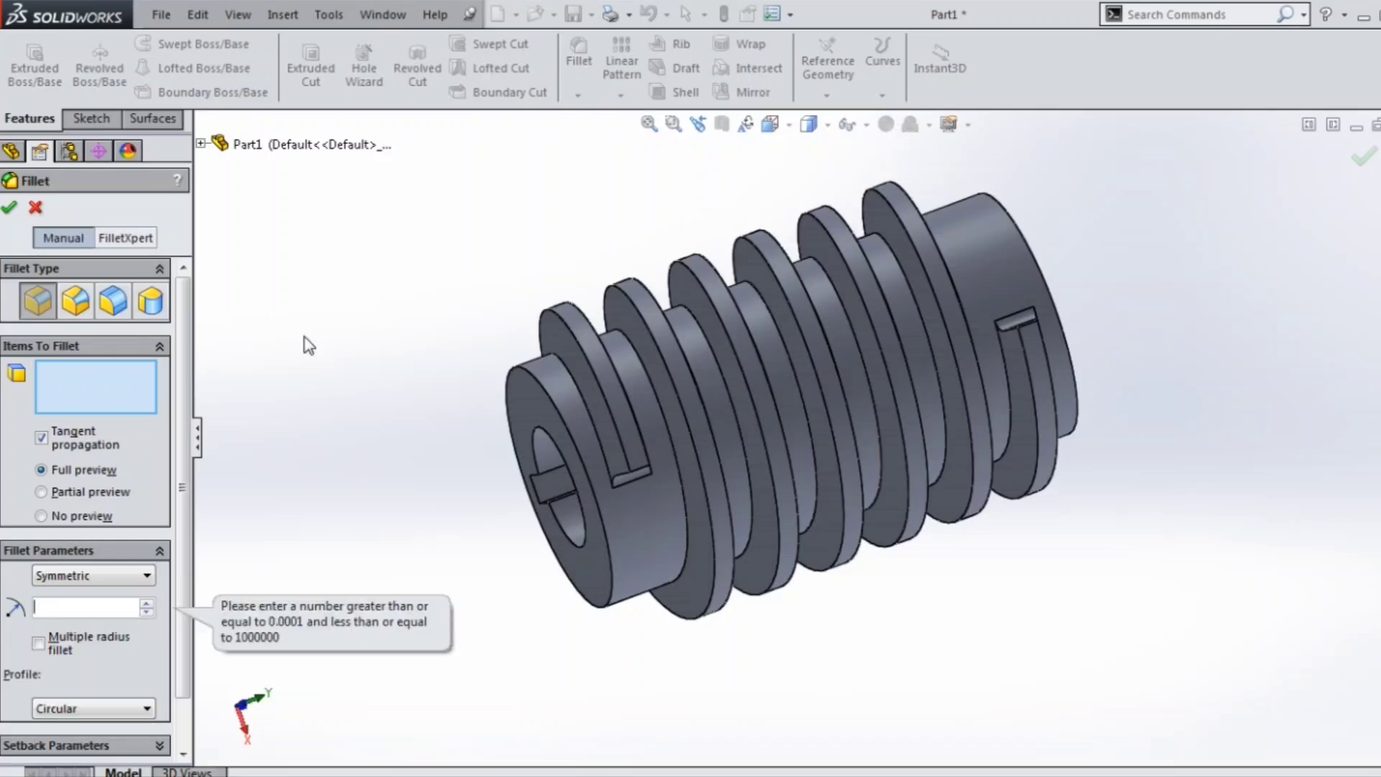
type("0.")
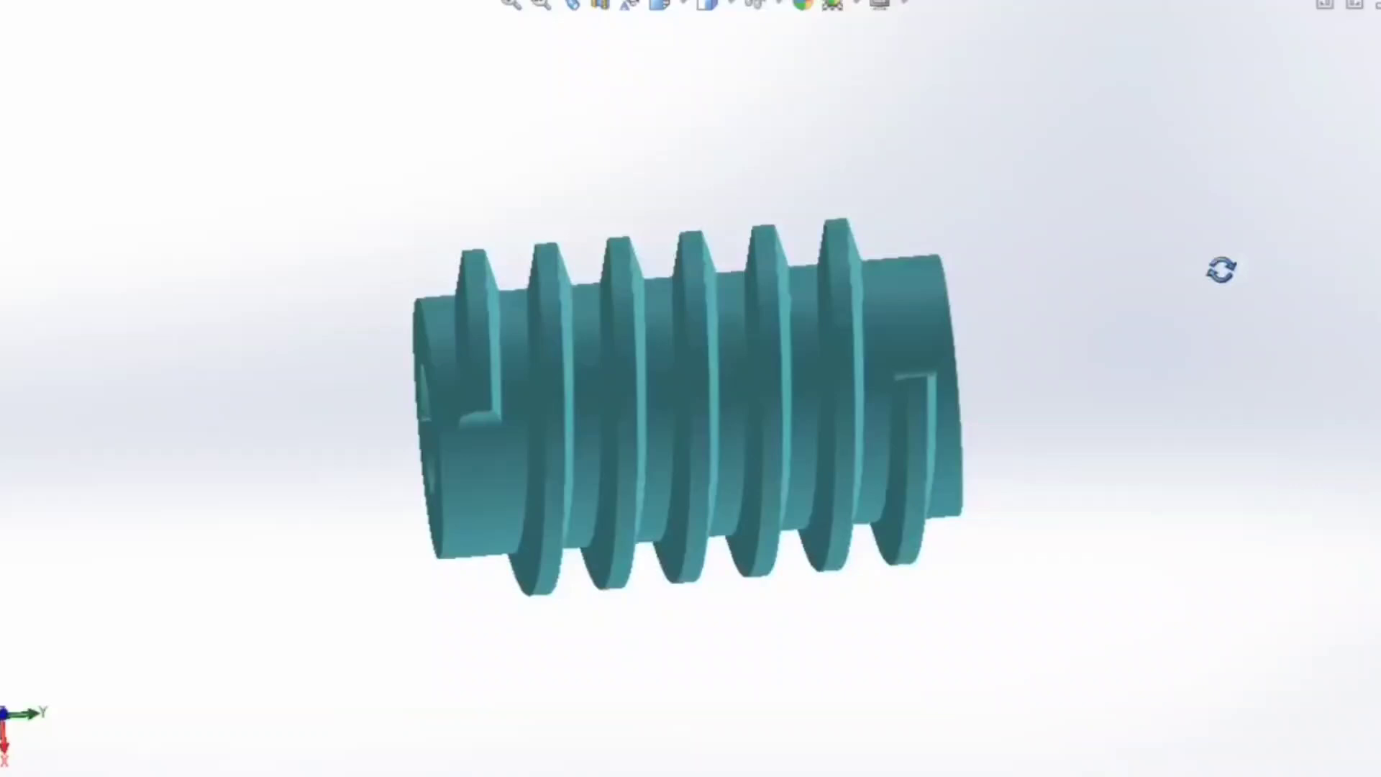
middle_click_drag(1221, 269, 1219, 732)
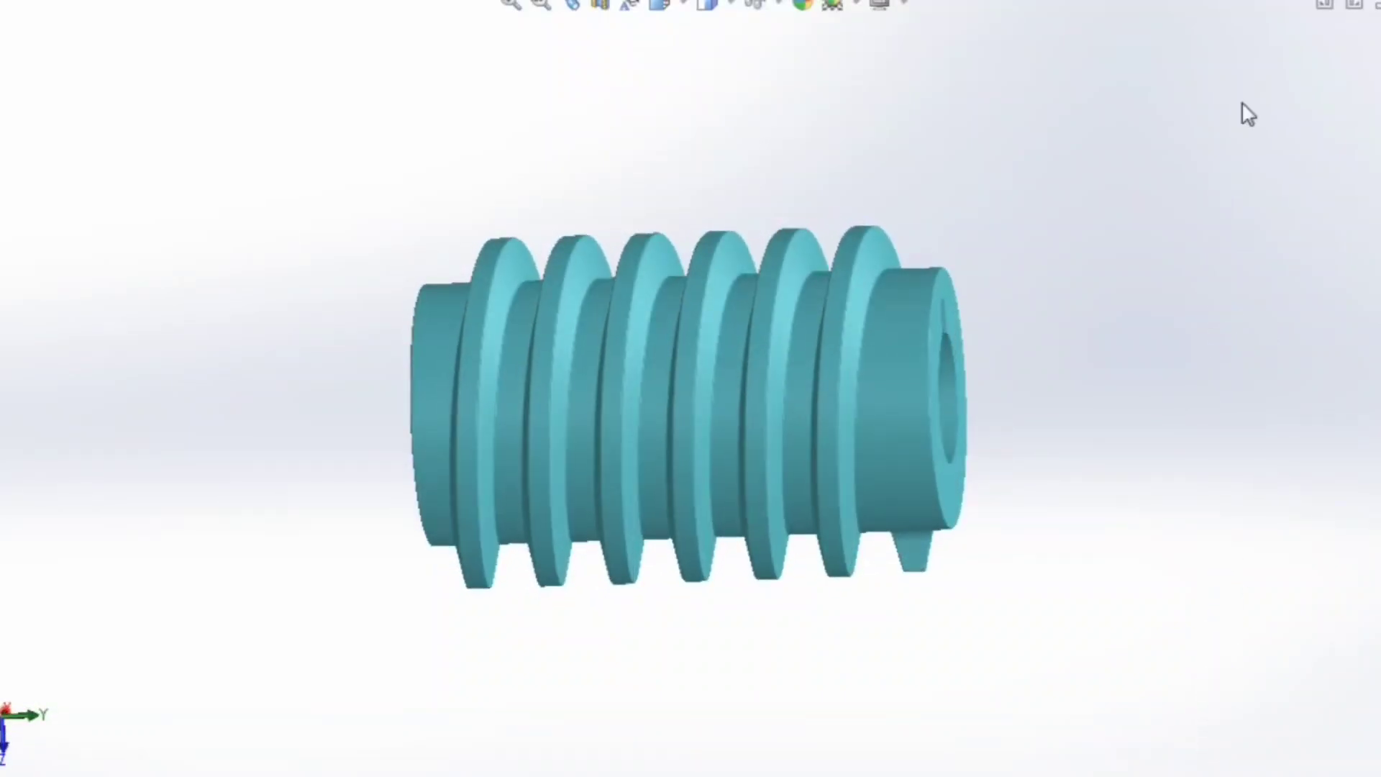
middle_click_drag(1245, 63, 1189, 463)
middle_click_drag(1175, 573, 1266, 423)
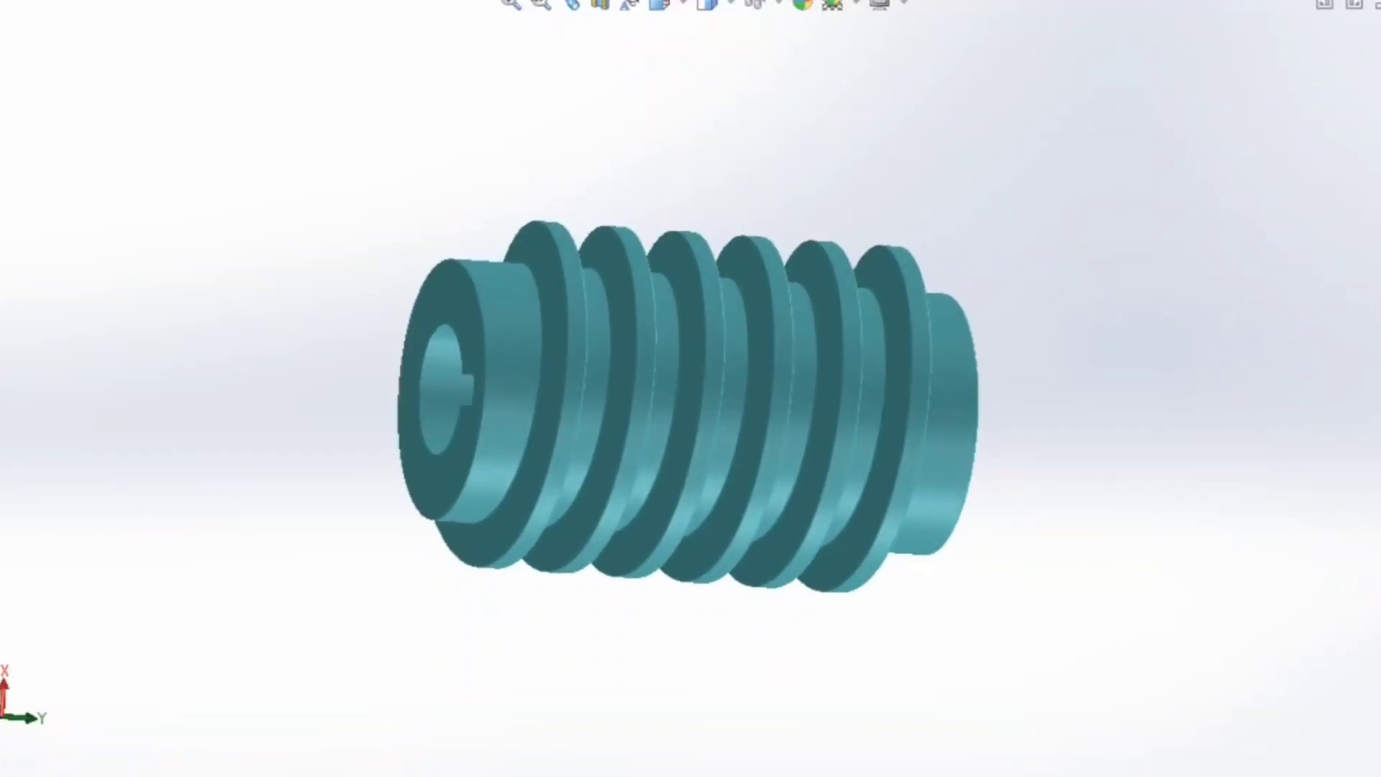